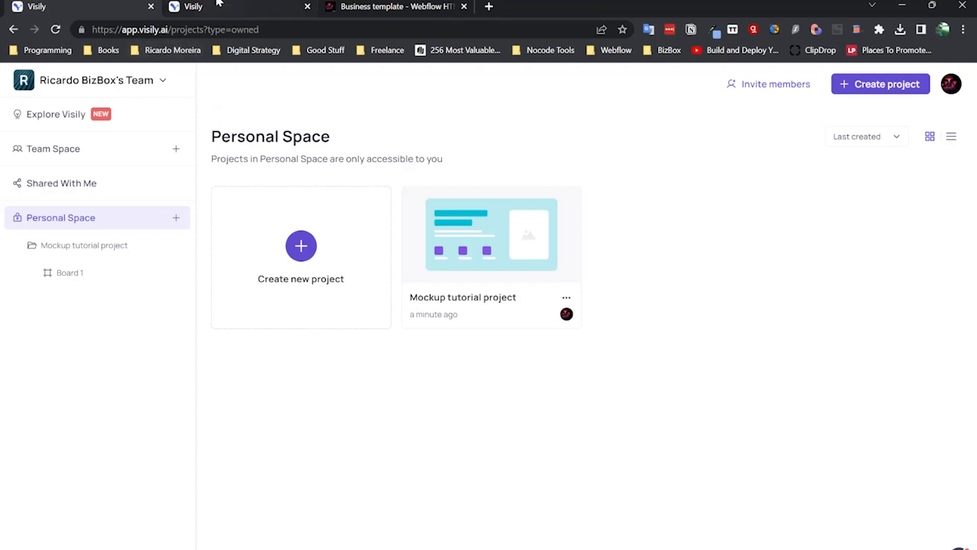
click(138, 5)
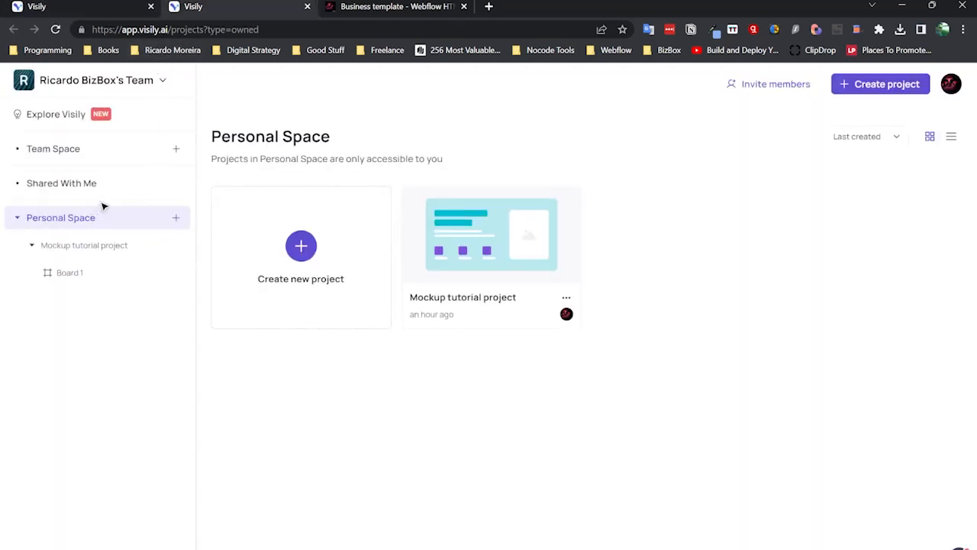
click(948, 85)
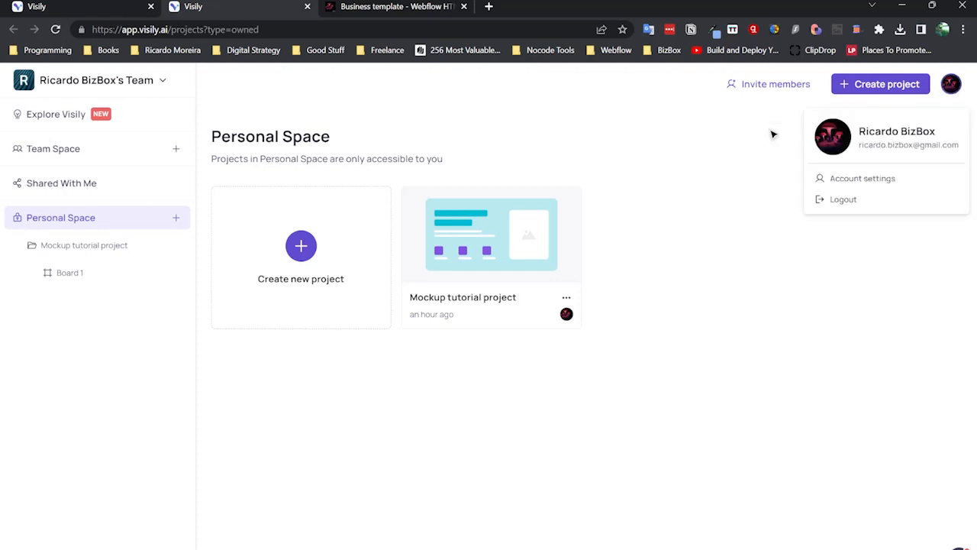
click(723, 145)
click(143, 5)
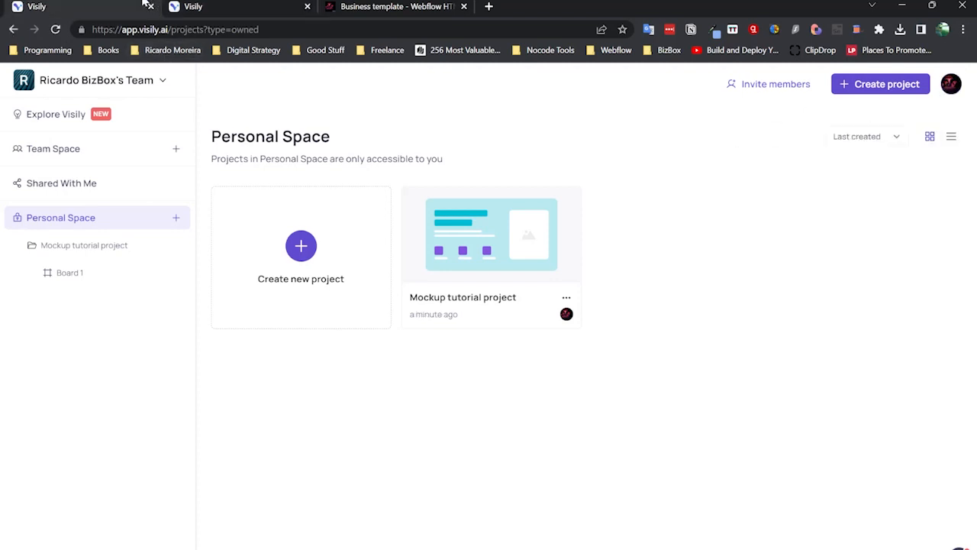
click(196, 8)
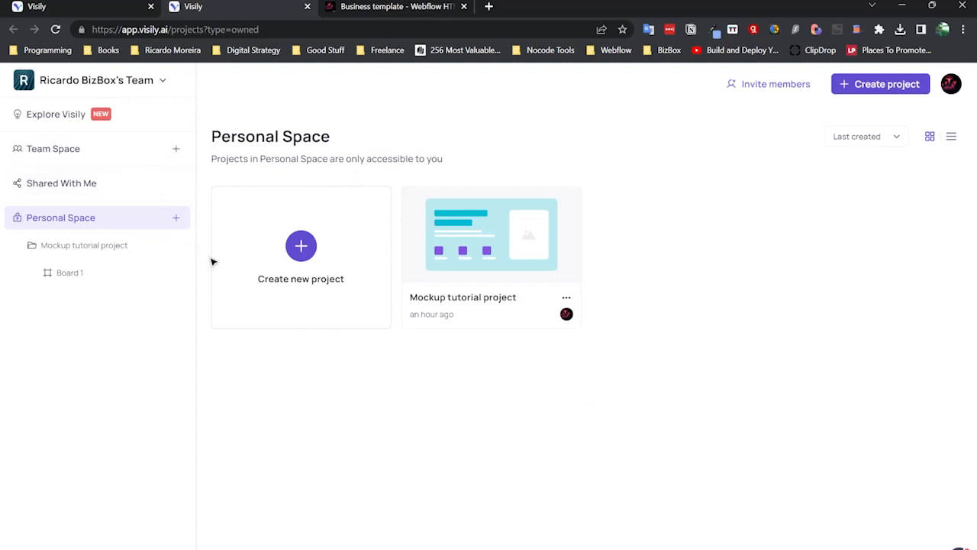
click(112, 4)
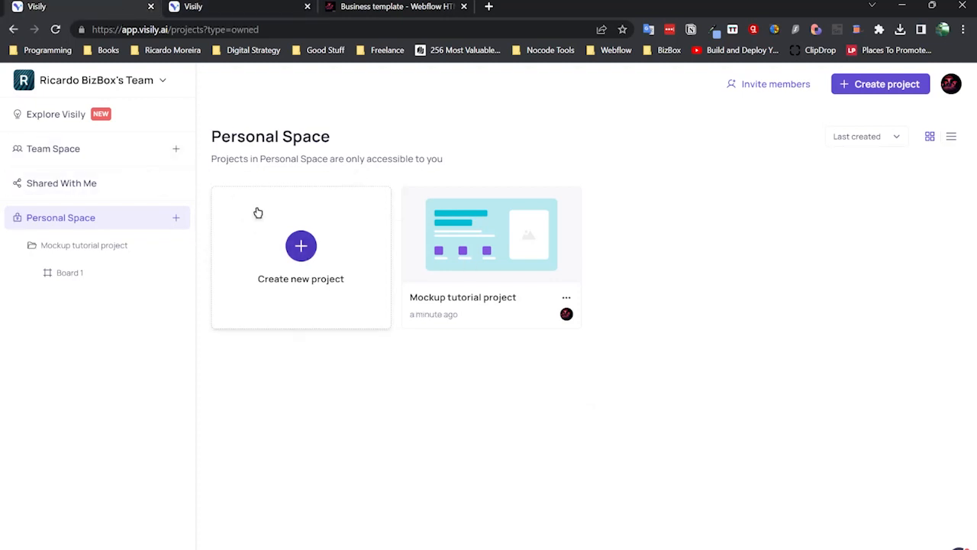
click(227, 10)
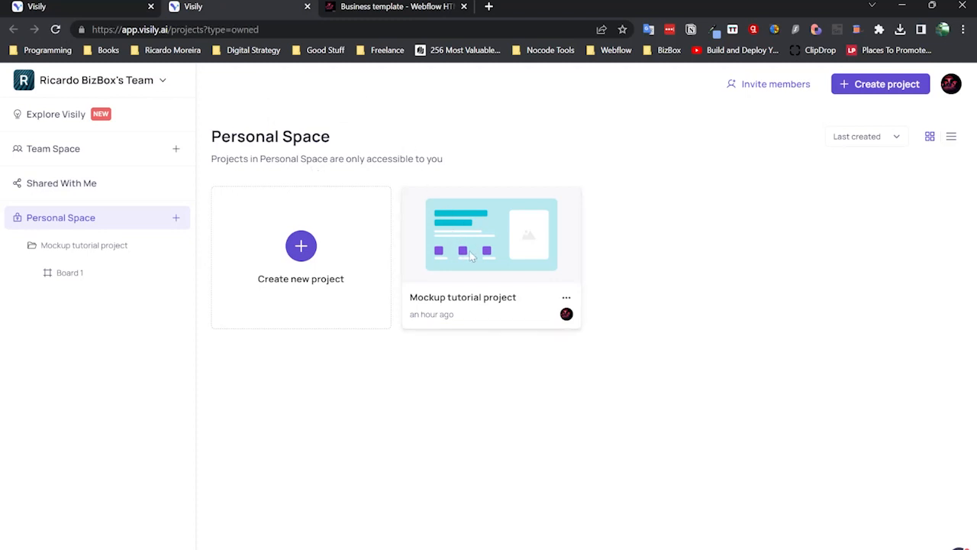
Open the Mockup tutorial project in a separate browser tab and create a new board in it
middle_click(499, 271)
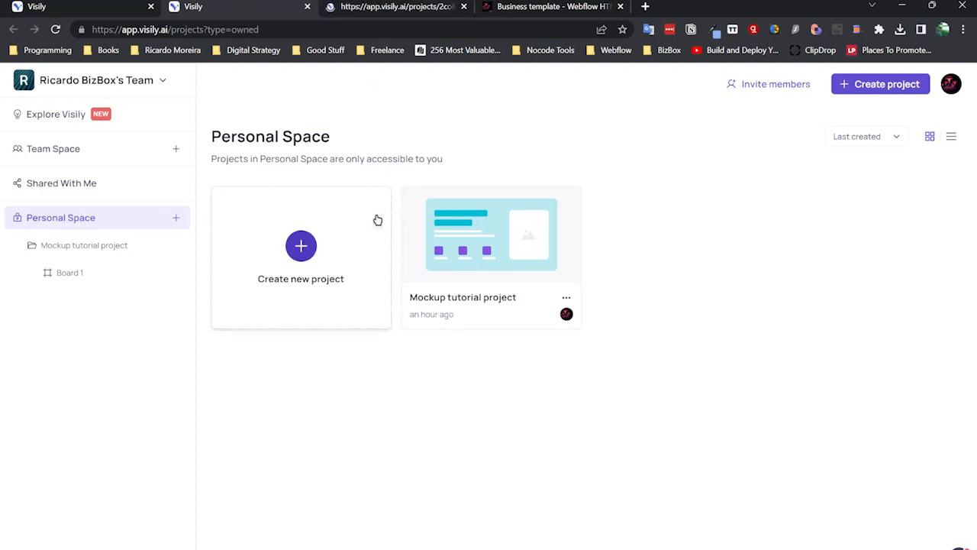
click(360, 7)
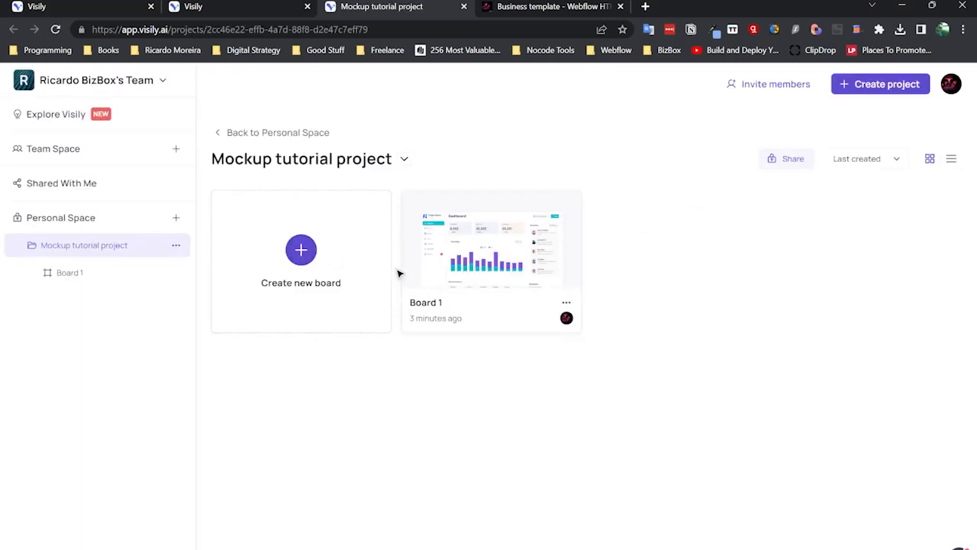
click(300, 256)
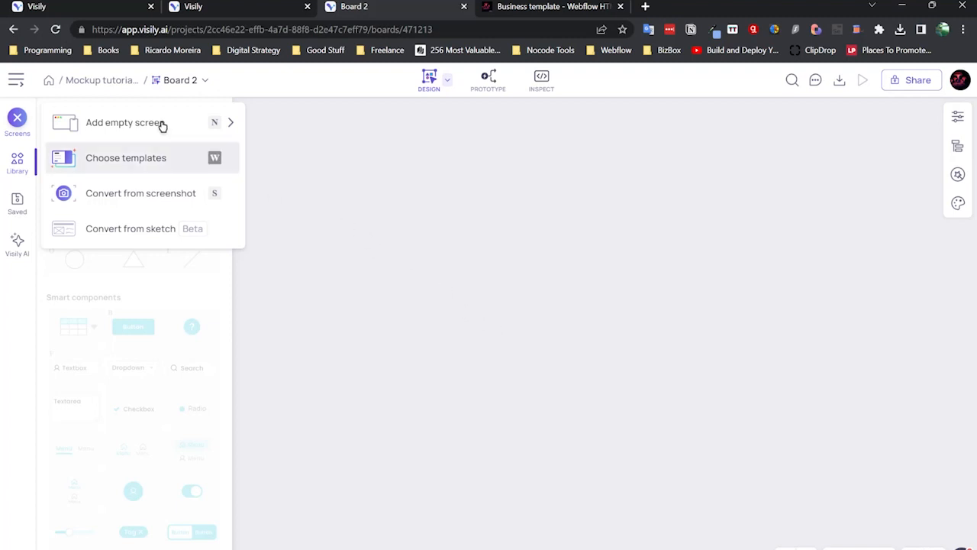
mouse_move(162, 125)
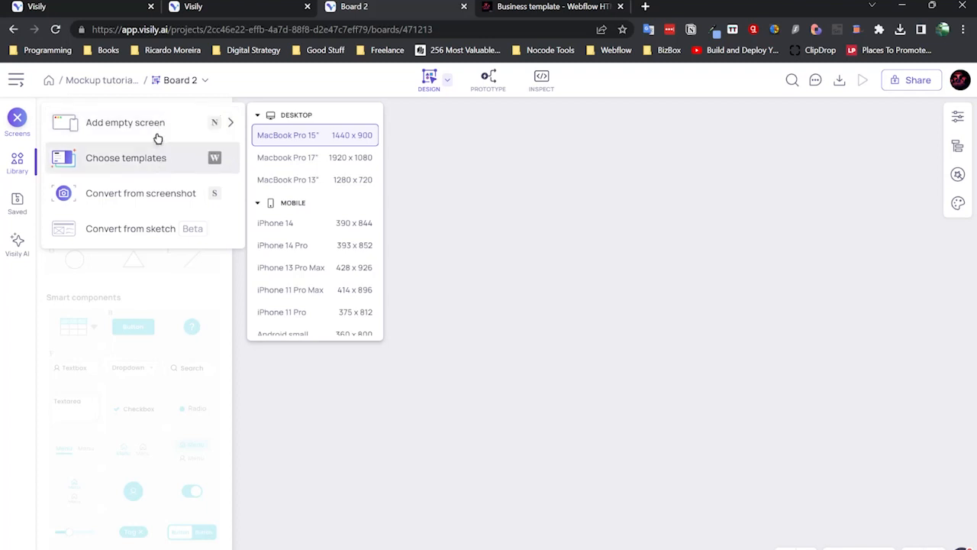
scroll(324, 202, down, 2)
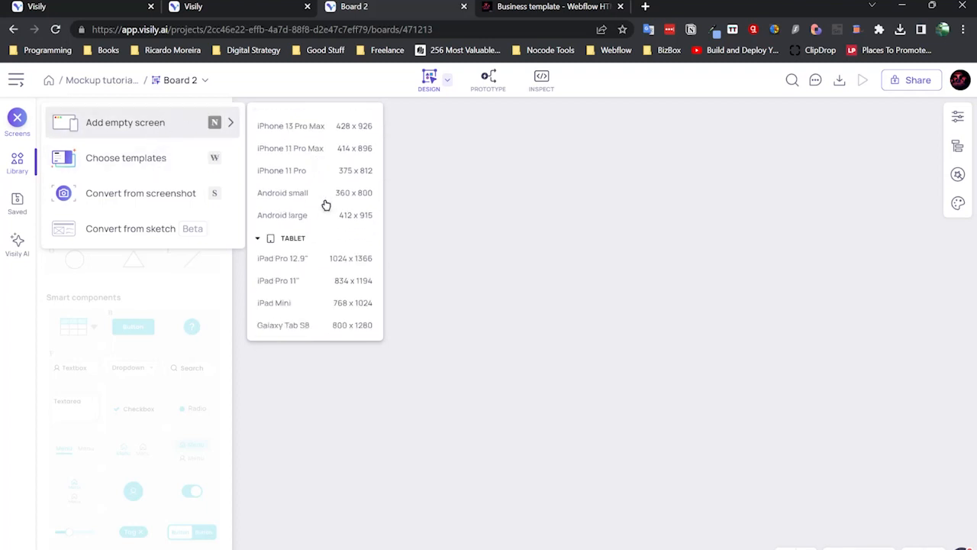
scroll(325, 217, up, 3)
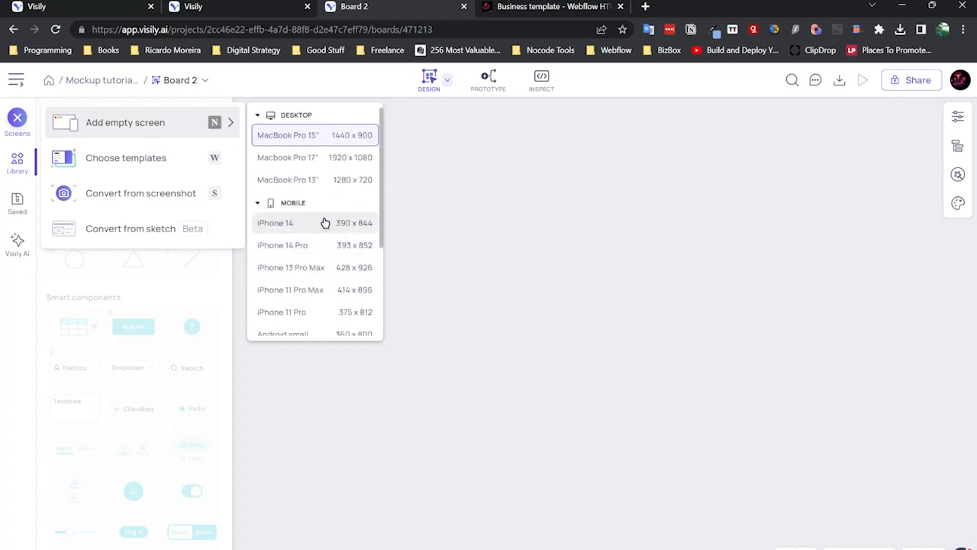
click(285, 119)
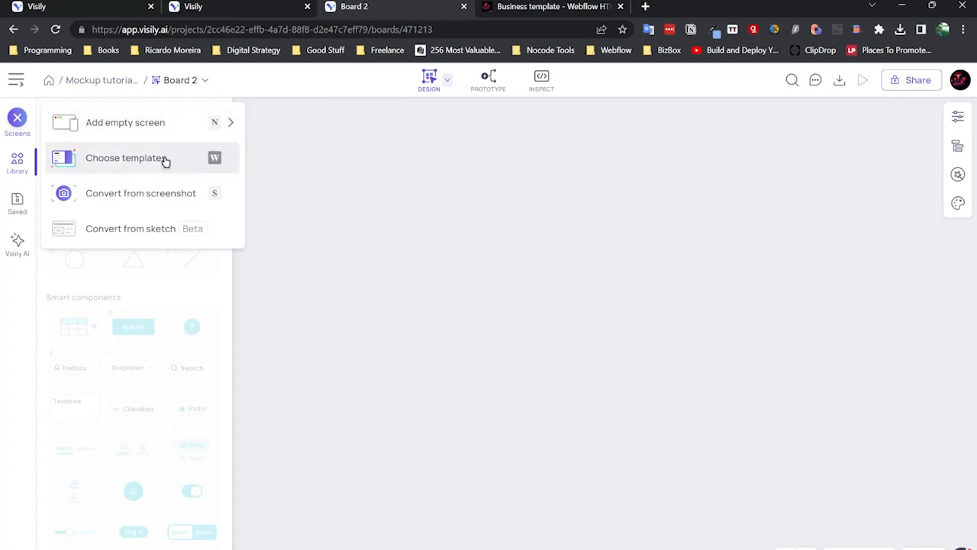
Open the template picker for the board and search the web templates for "landing page"
click(169, 162)
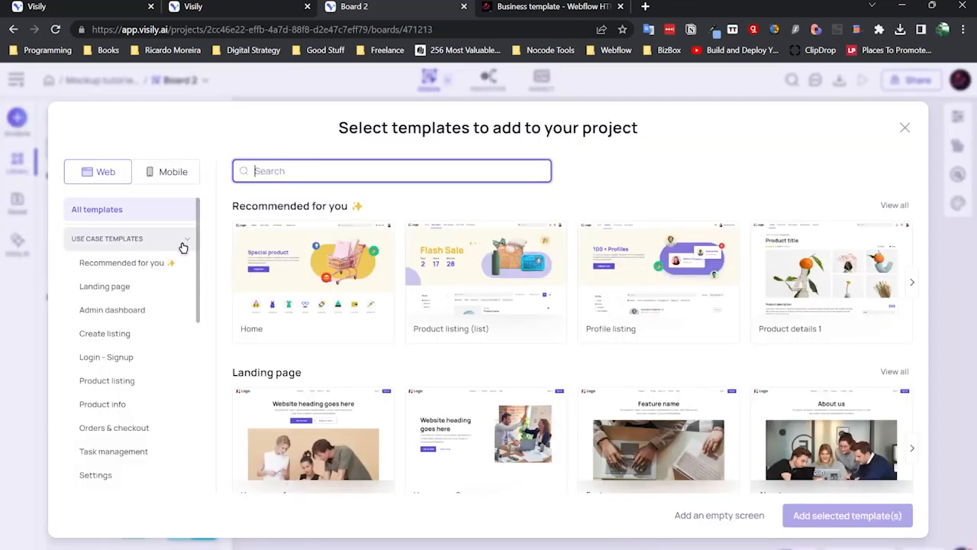
drag(198, 236, 183, 214)
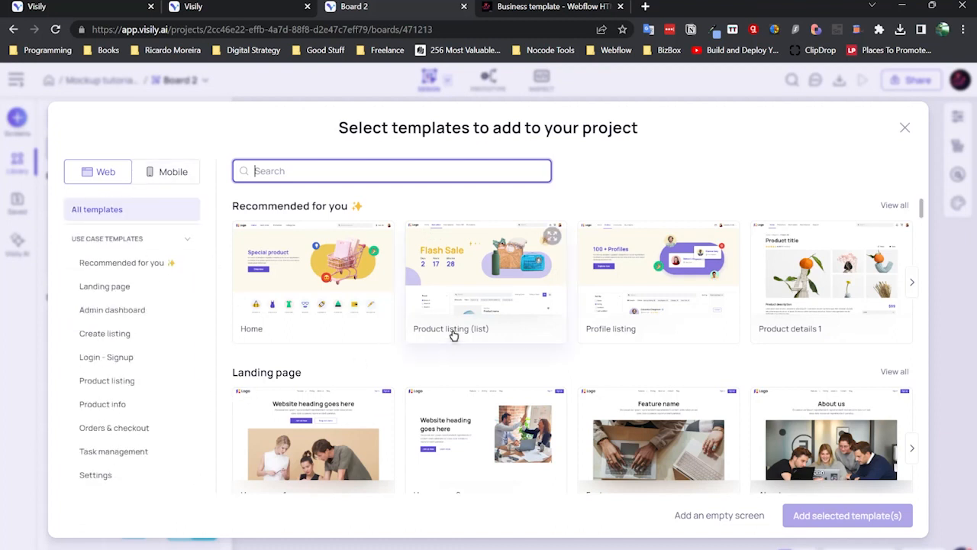
scroll(458, 336, down, 1)
scroll(461, 339, up, 1)
text(lan)
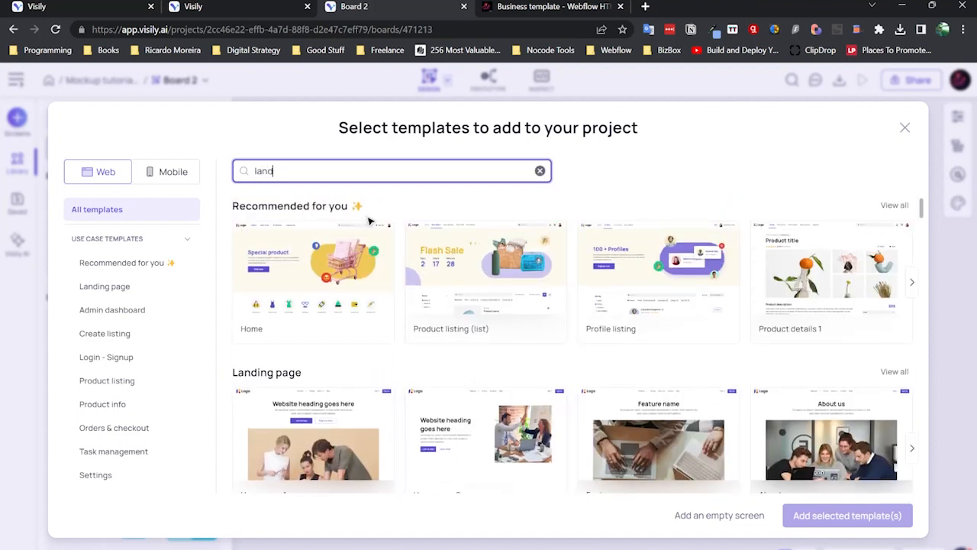
text(d)
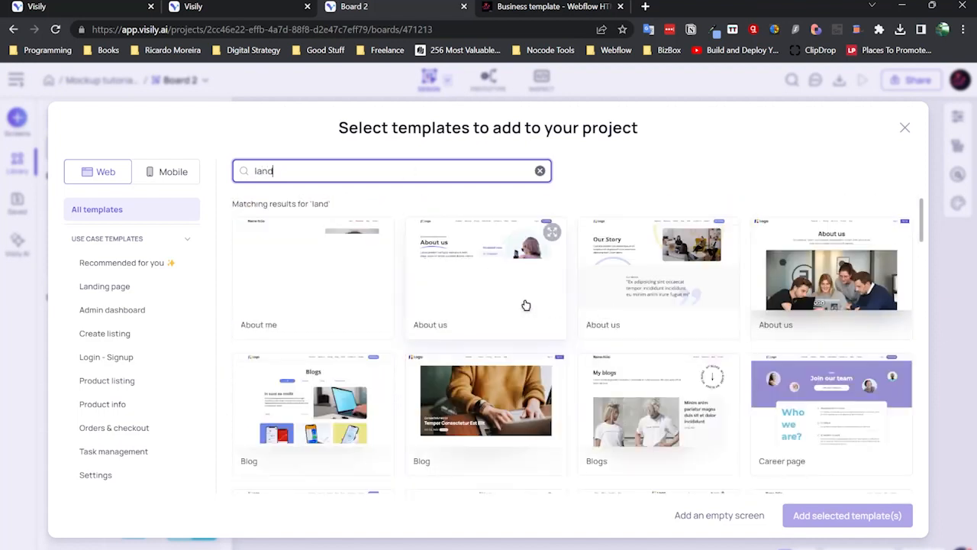
text(ing page)
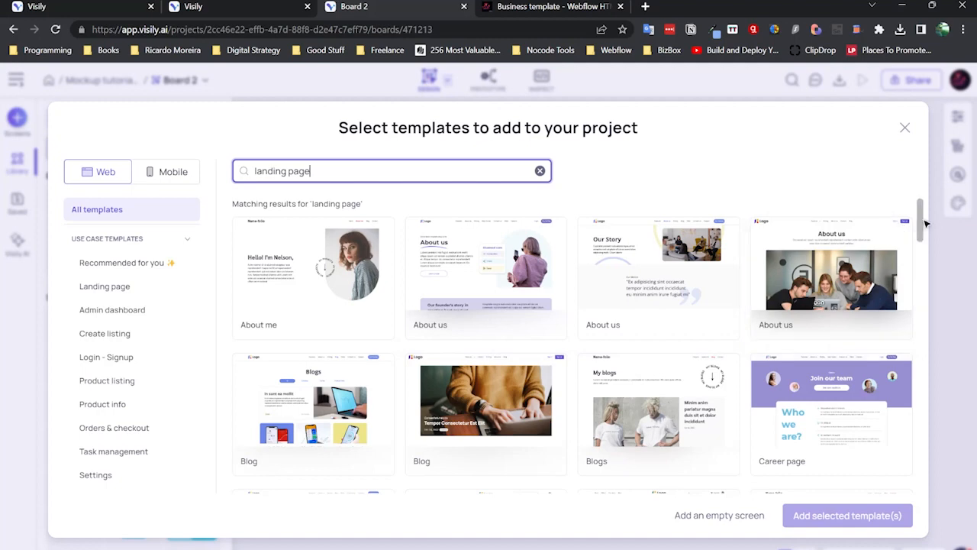
drag(922, 215, 923, 313)
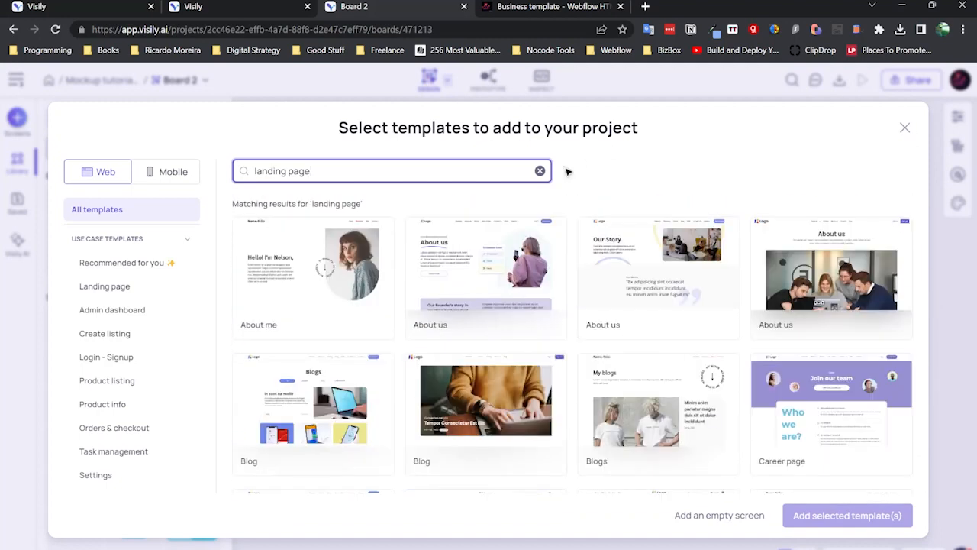
Clear the template search and add the recommended "Product listing (list)" template to the board
click(540, 170)
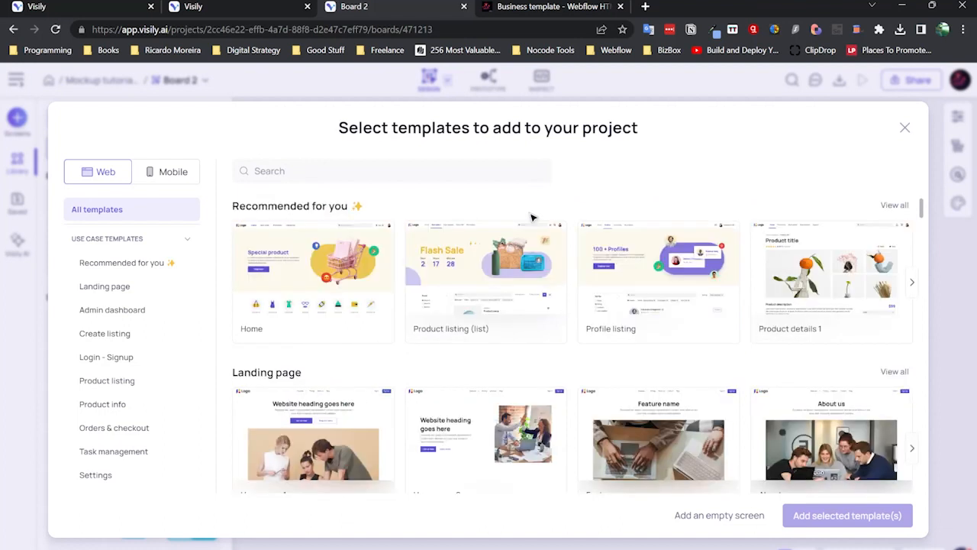
scroll(367, 353, down, 3)
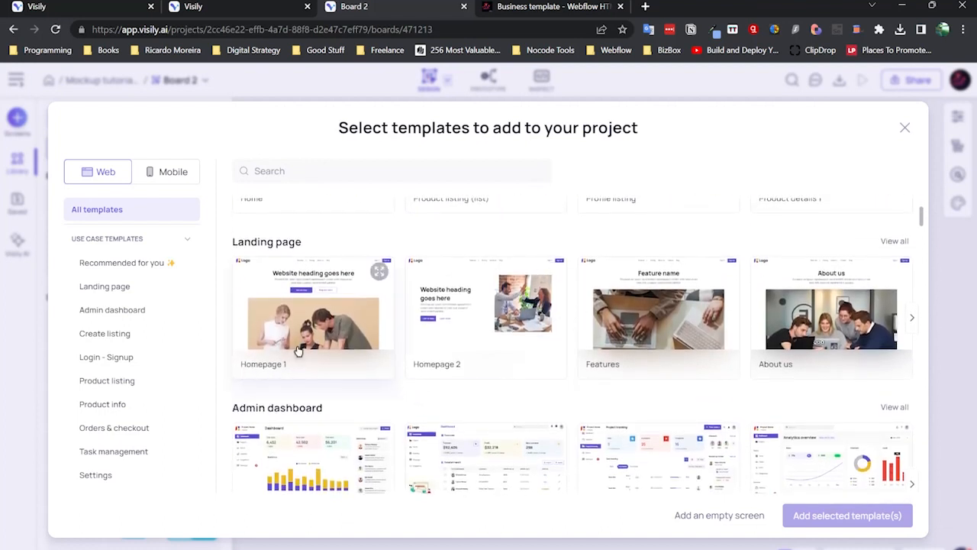
scroll(298, 355, up, 2)
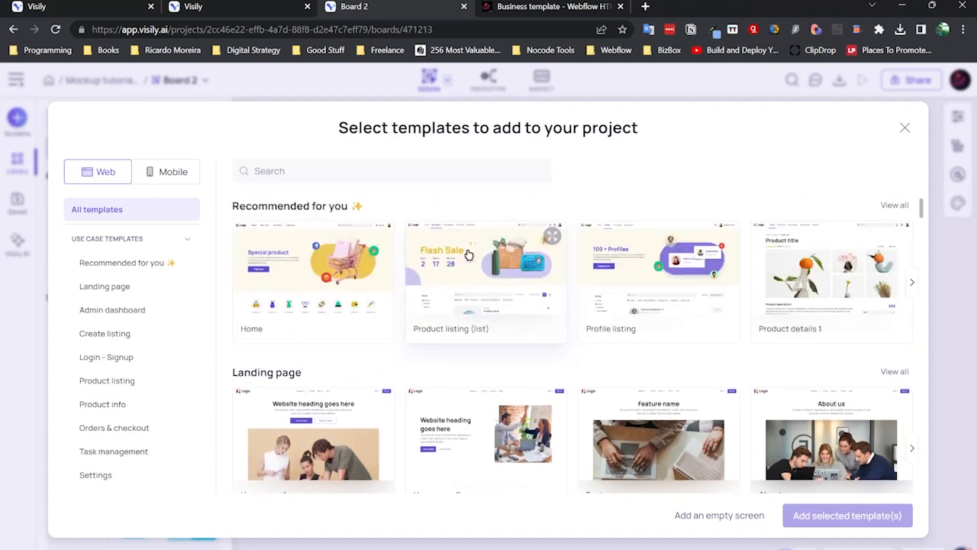
click(432, 297)
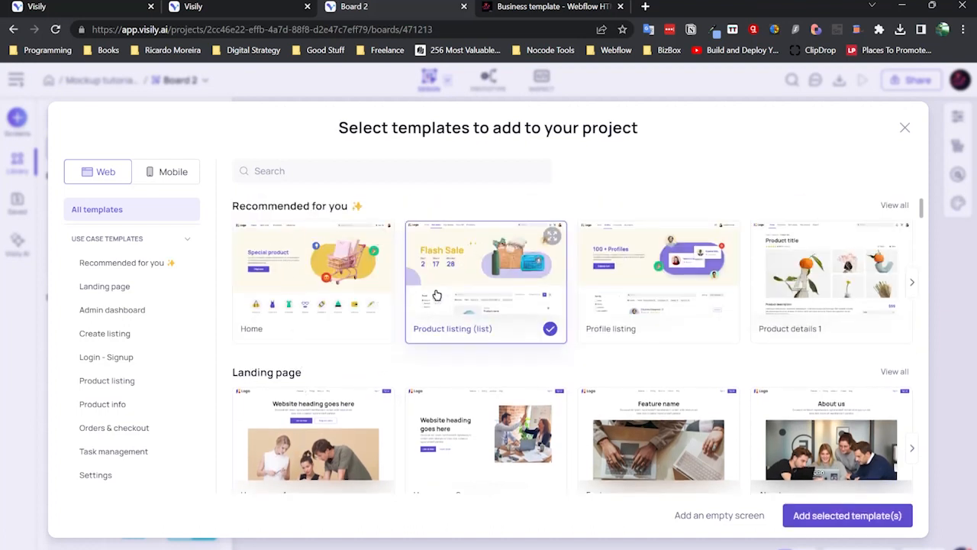
click(797, 515)
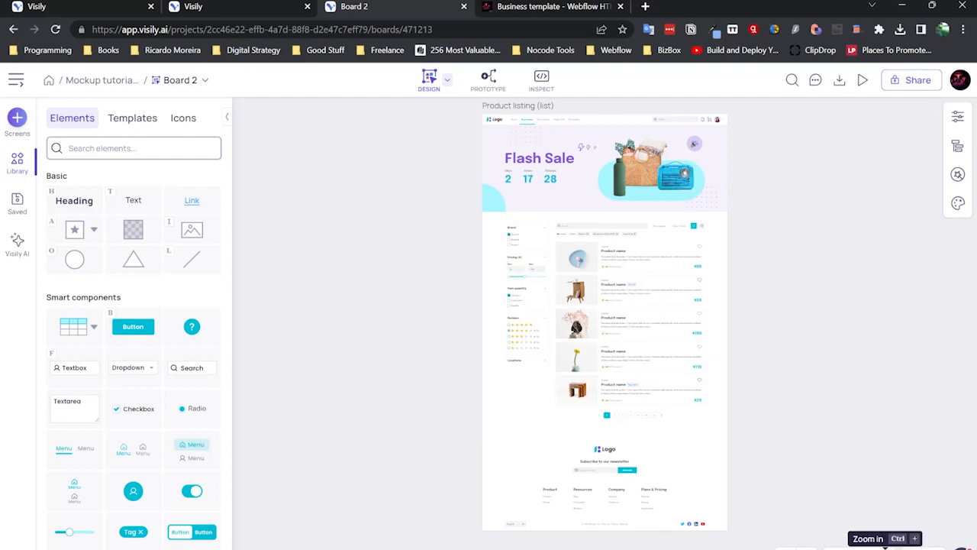
Inspect the CSS attributes of the first product's image and the second product's name in the product listing
click(886, 548)
click(833, 548)
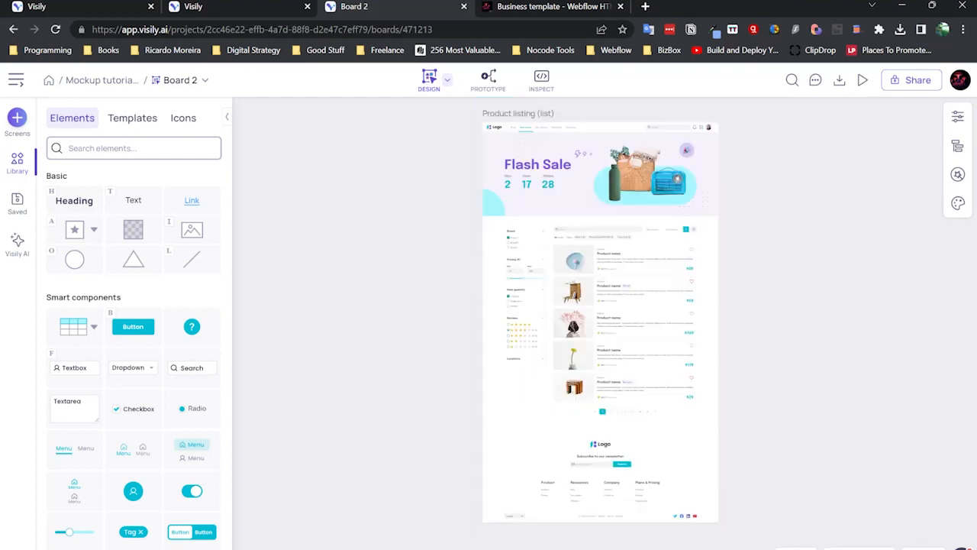
drag(632, 353, 551, 346)
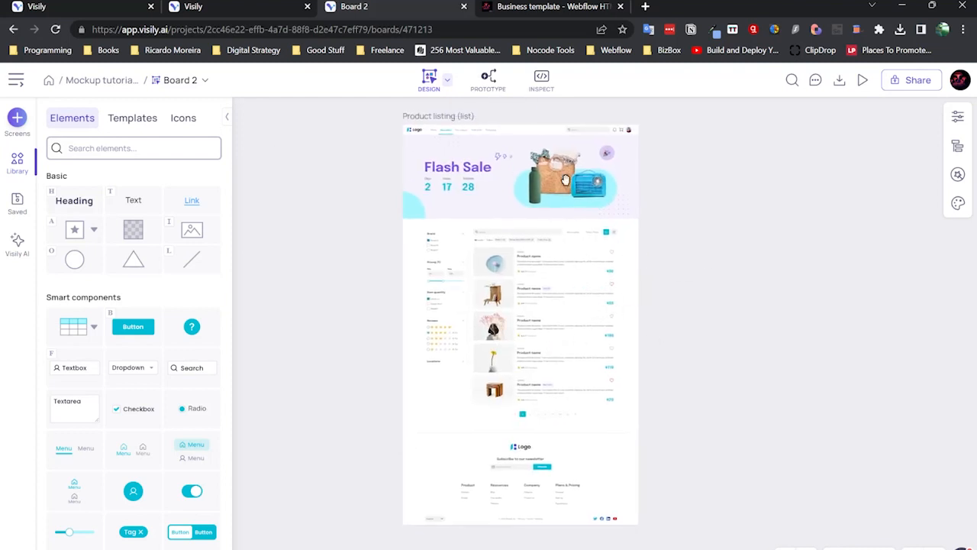
click(542, 83)
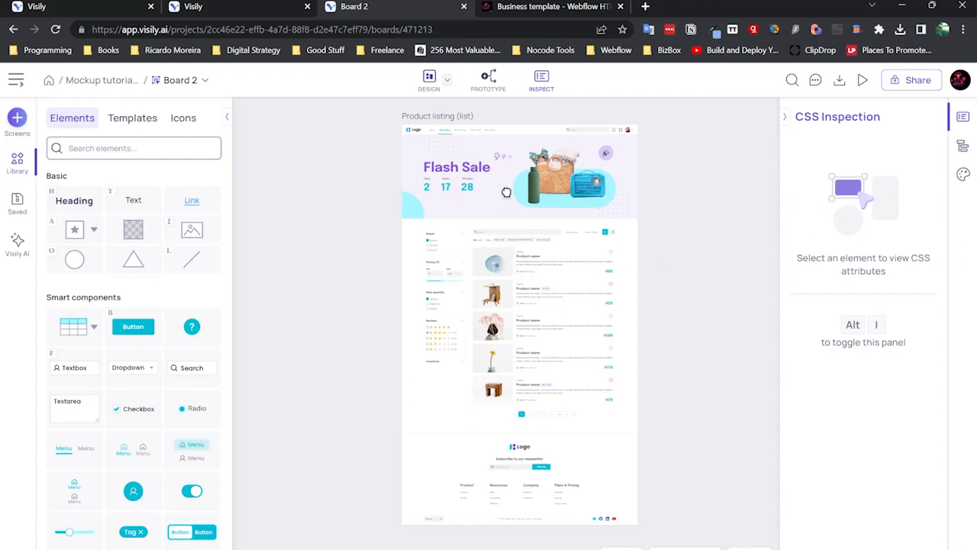
click(494, 265)
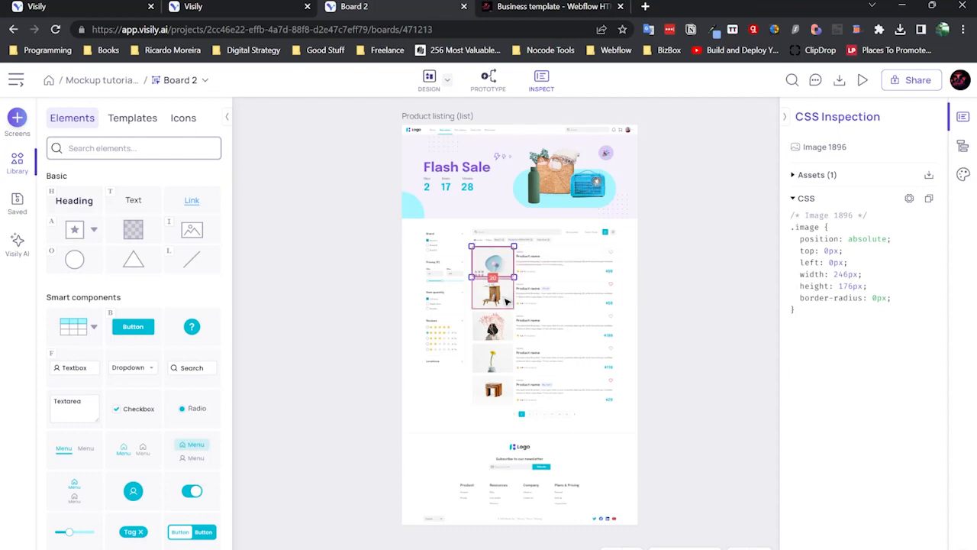
click(532, 289)
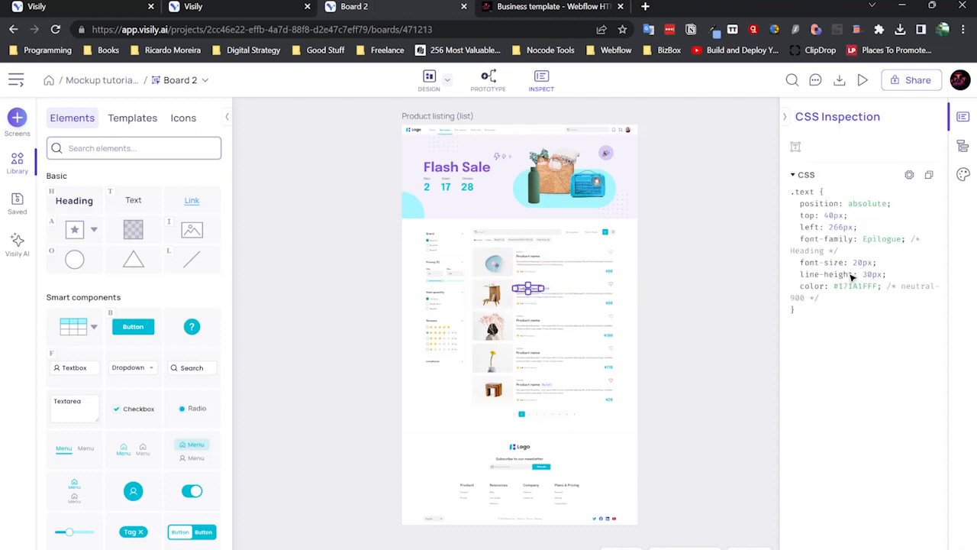
click(357, 259)
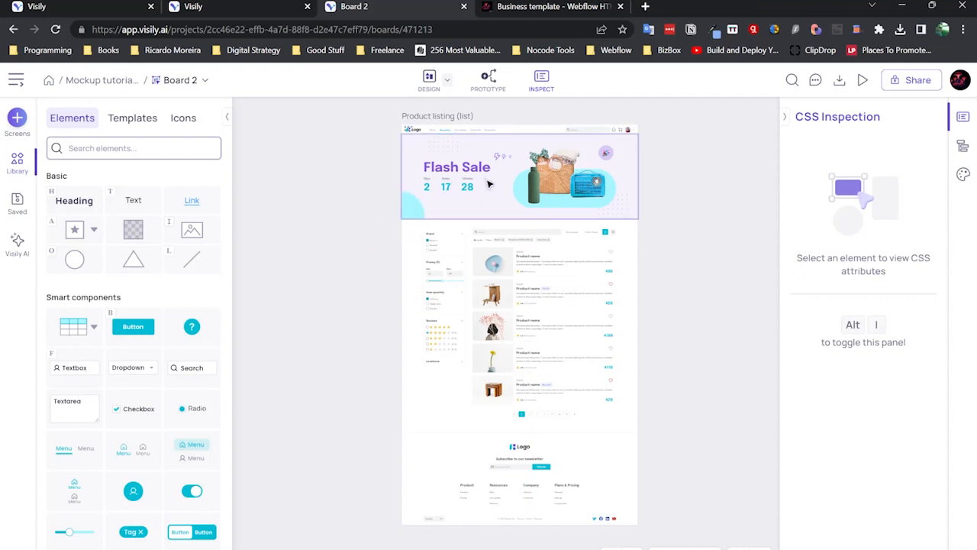
Inspect the CSS attributes of the header logo and return the board to Design mode
scroll(489, 319, up, 5)
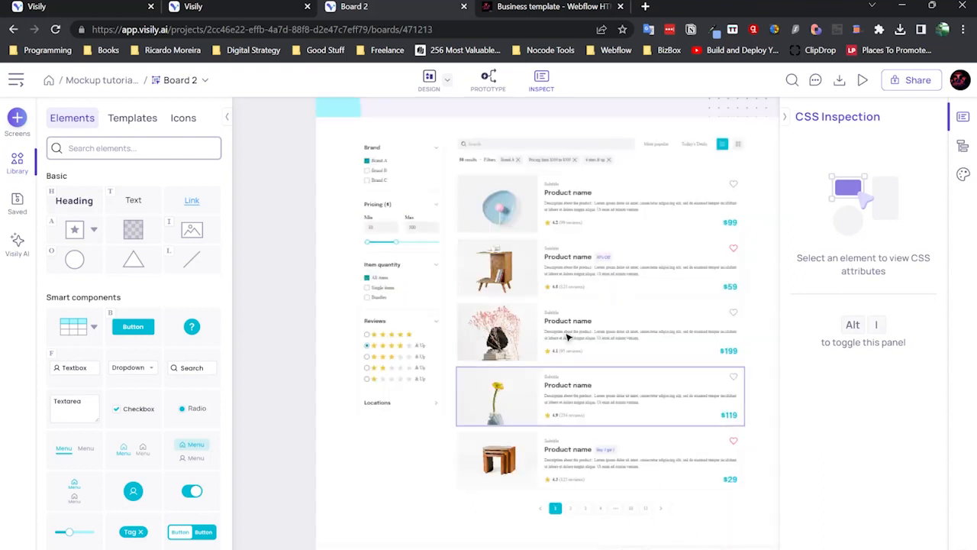
scroll(438, 269, down, 5)
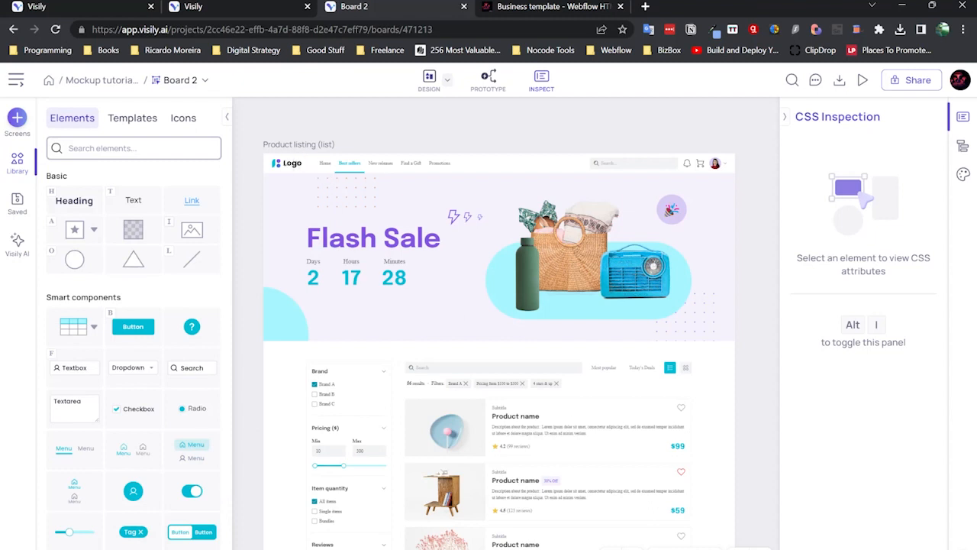
click(295, 163)
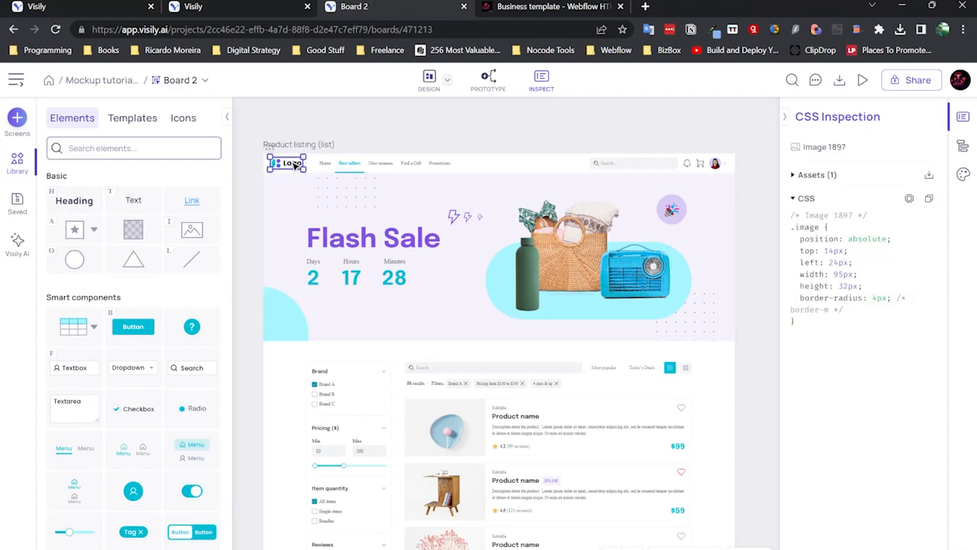
click(786, 121)
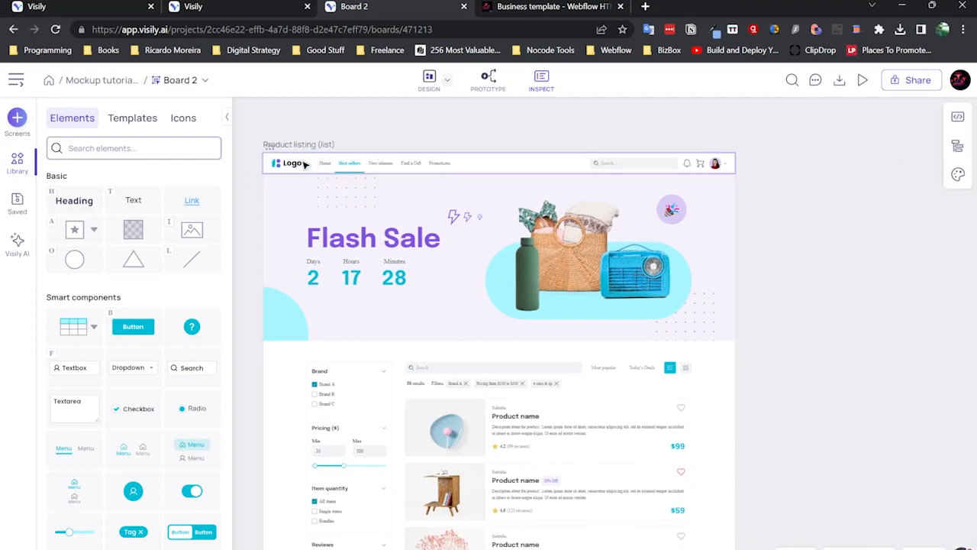
click(429, 81)
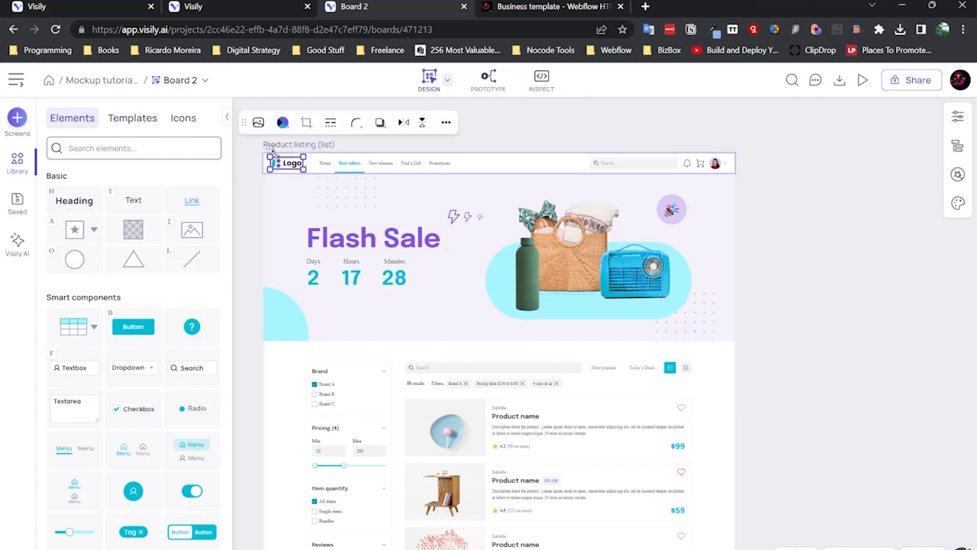
Replace the header logo in the product listing with the BizBox logo from the project images
click(258, 123)
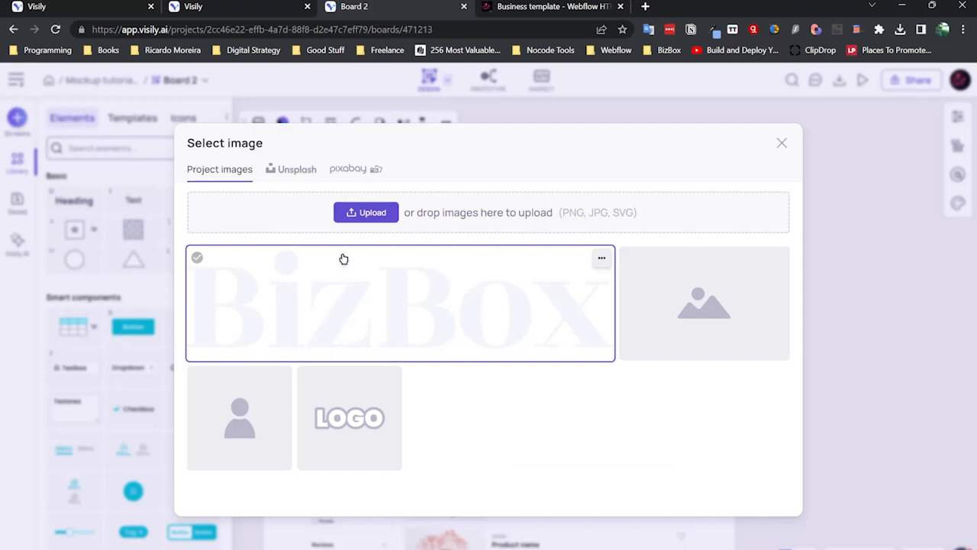
click(305, 178)
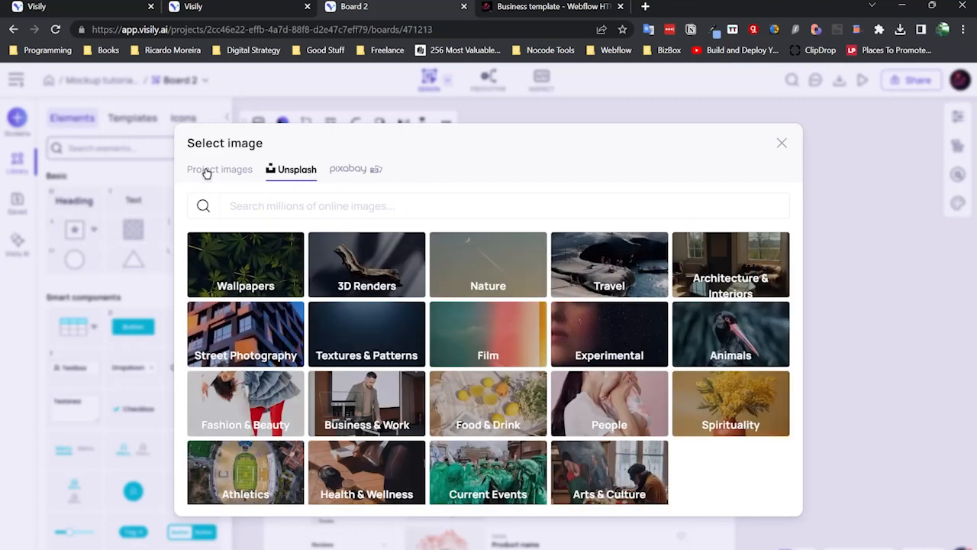
click(206, 173)
click(453, 318)
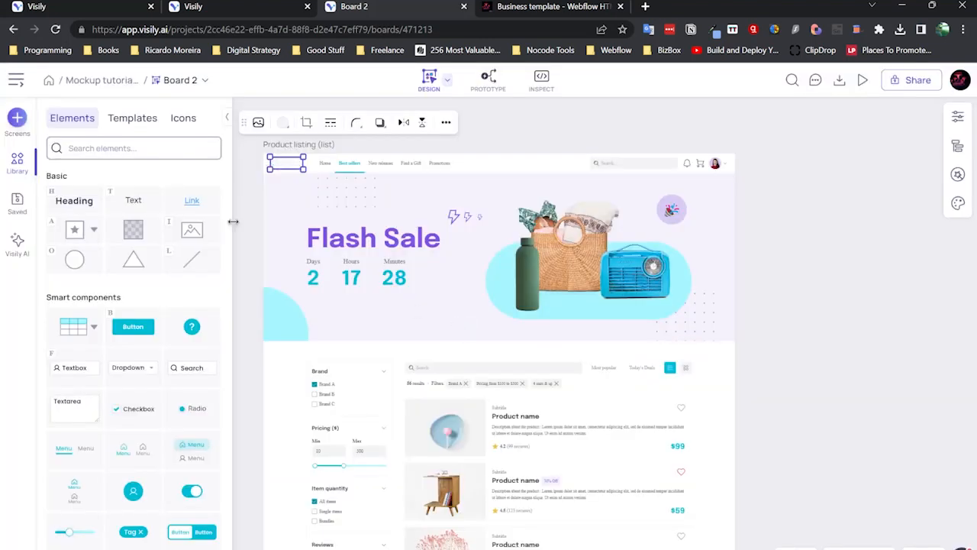
Set the fill colour of the product listing's header bar to black
click(497, 168)
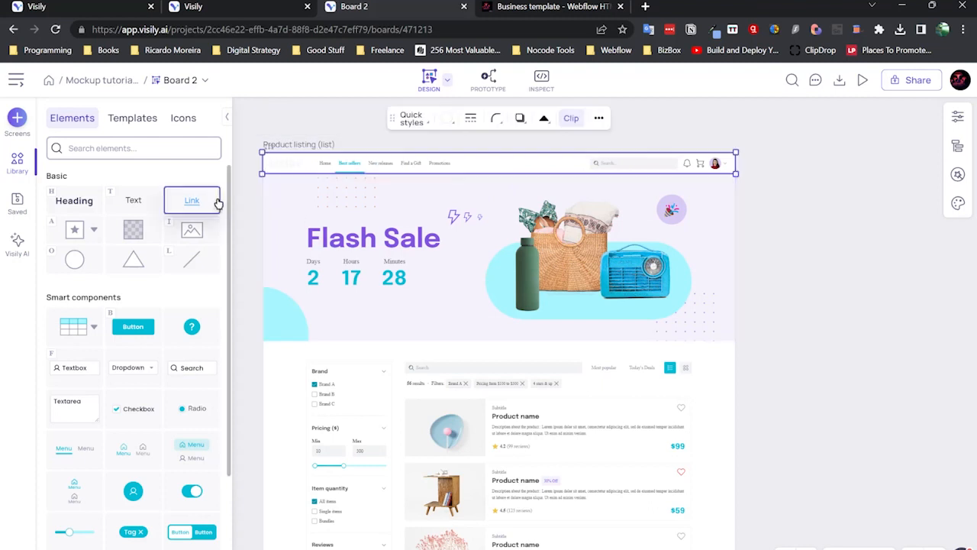
click(447, 118)
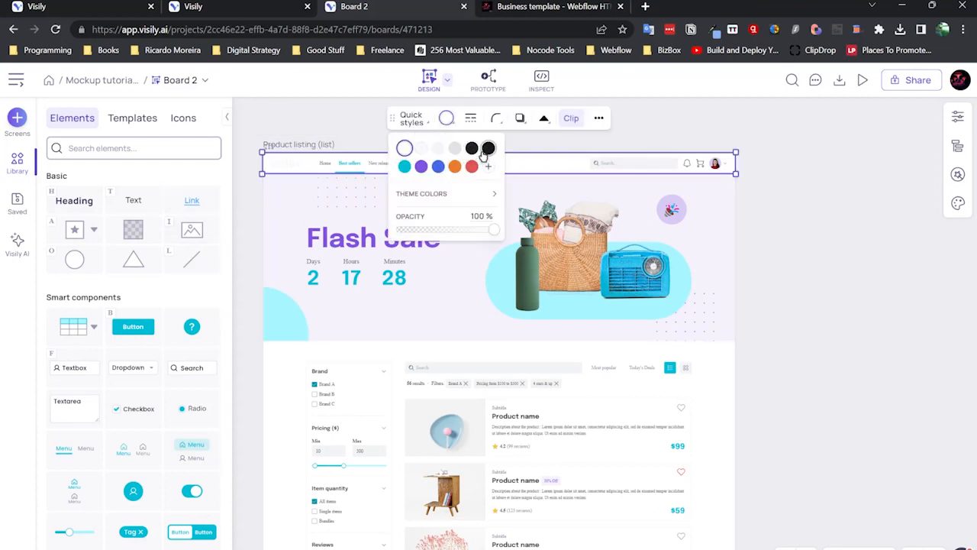
click(486, 150)
click(375, 319)
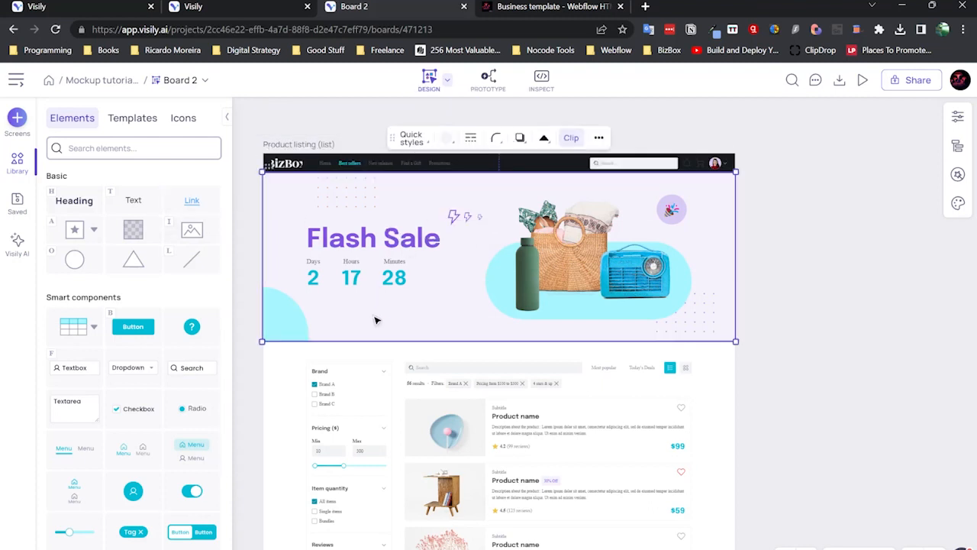
Look over the product listing page and check the board's export settings, including the file format choices
scroll(413, 335, down, 3)
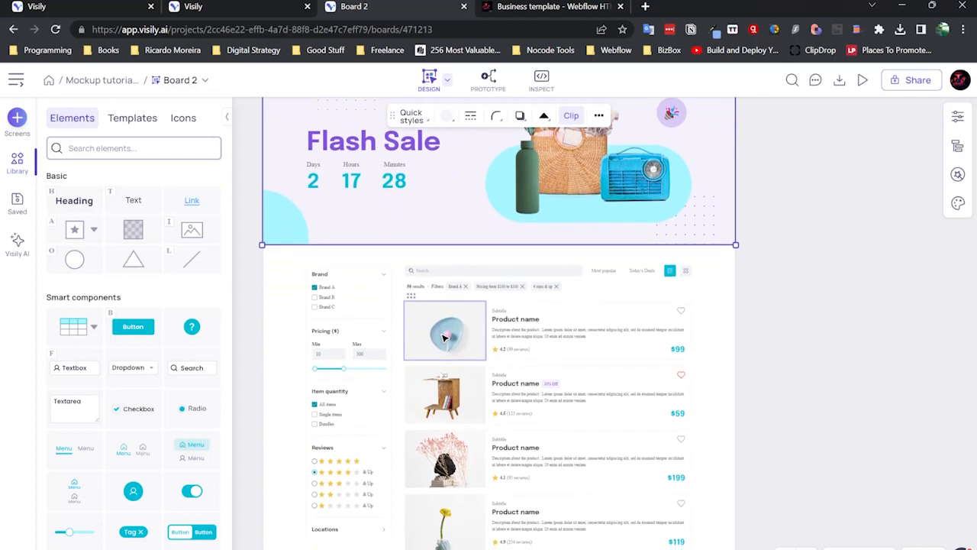
scroll(662, 251, up, 10)
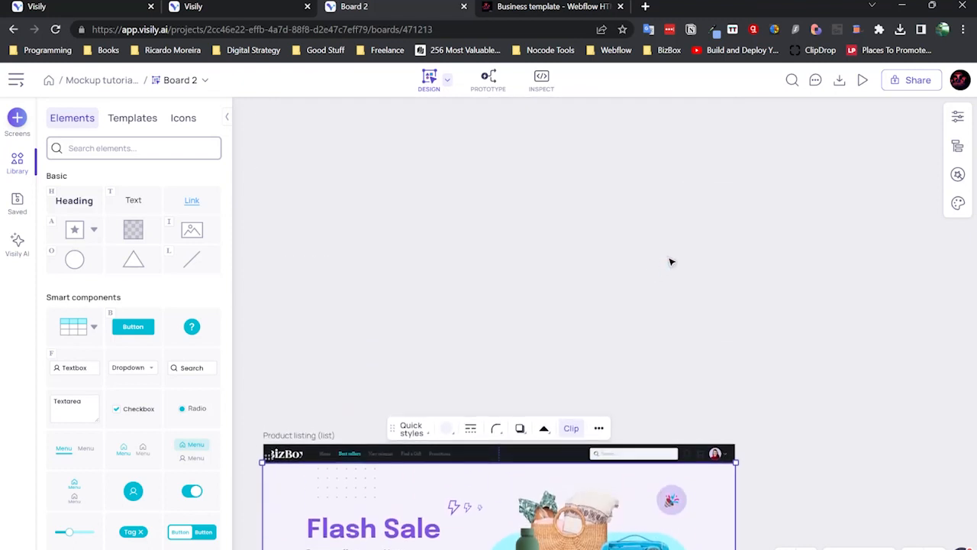
scroll(671, 262, down, 8)
scroll(671, 262, down, 1)
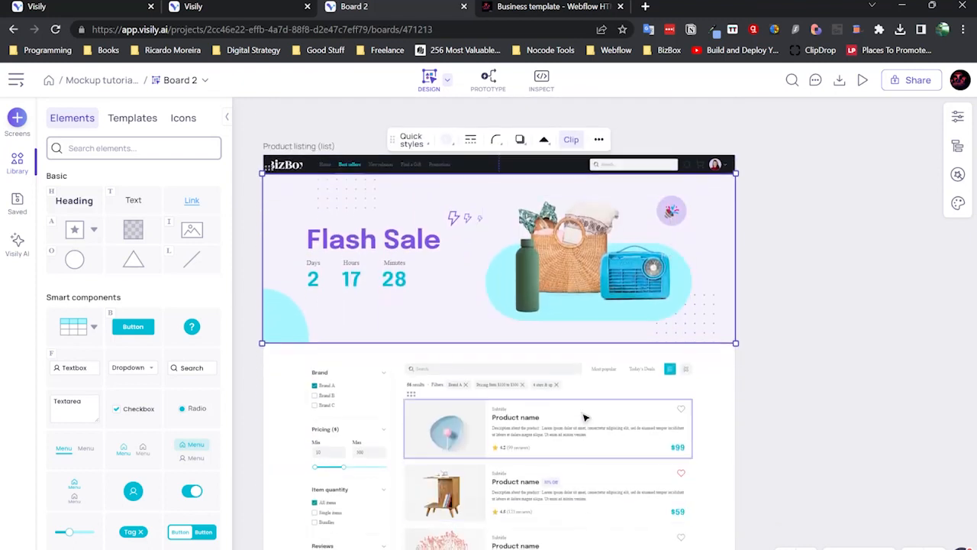
scroll(587, 418, up, 3)
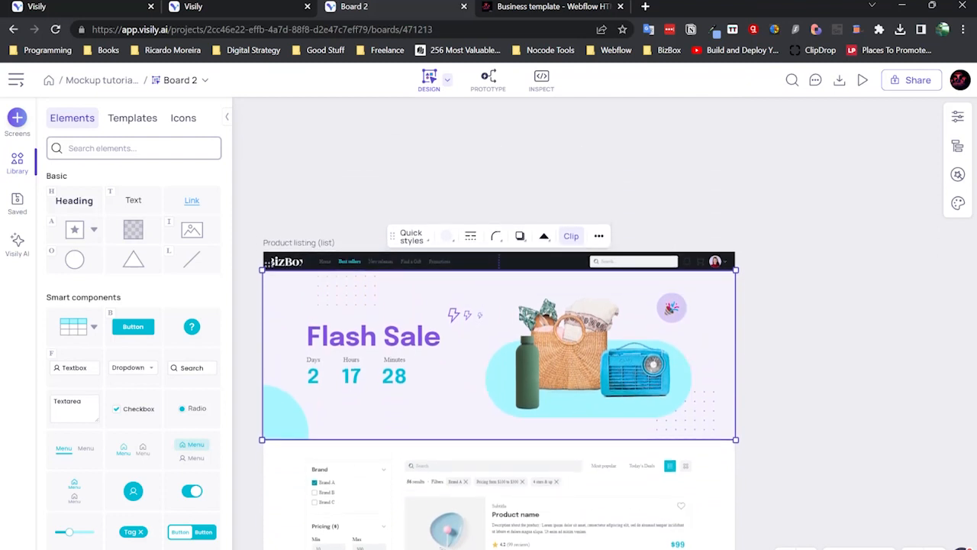
click(837, 86)
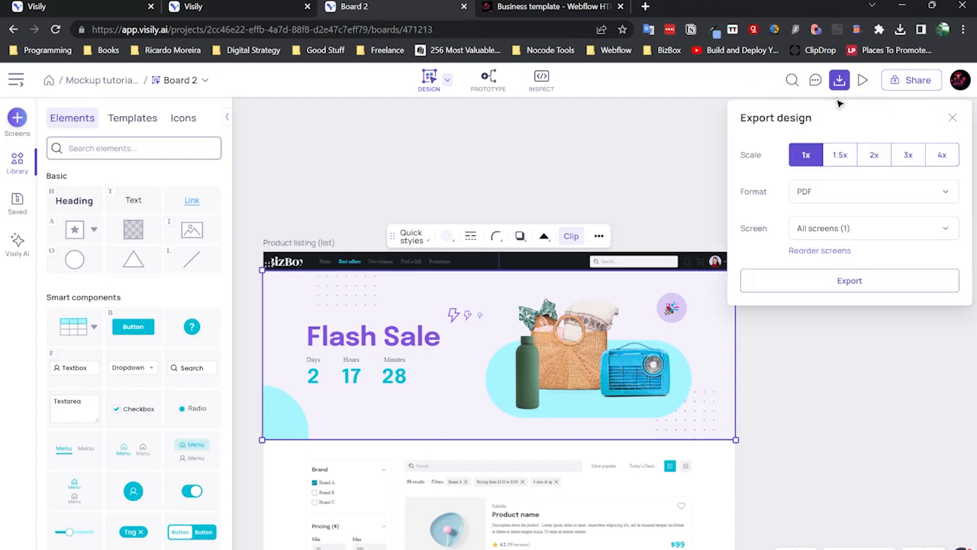
click(851, 193)
click(775, 199)
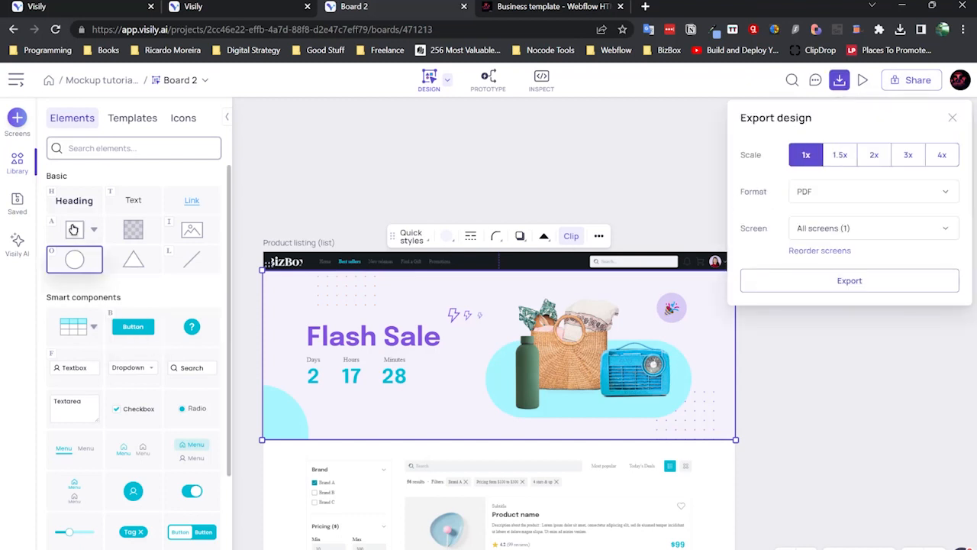
Open Board 1 of the Mockup tutorial project from the Personal Space projects page and collapse the Visily AI panel
click(176, 6)
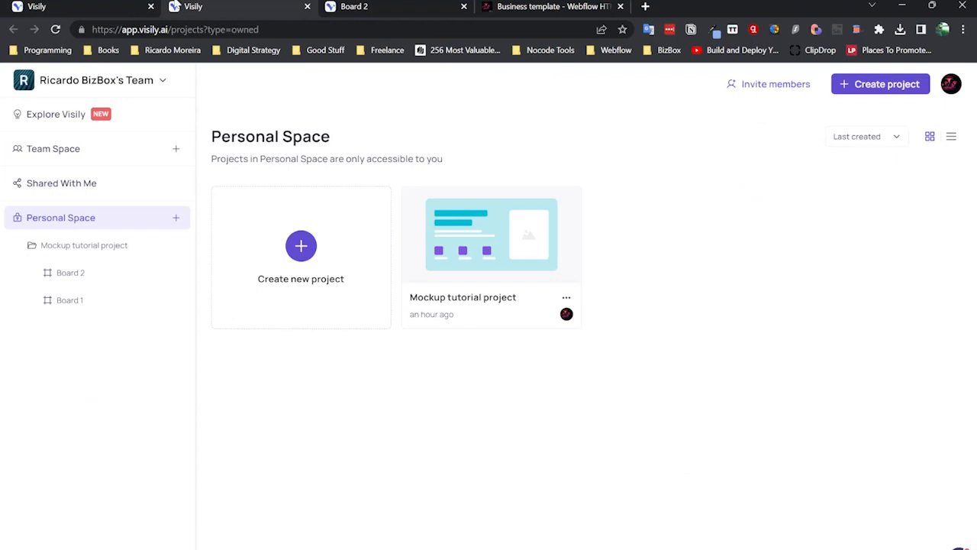
click(493, 267)
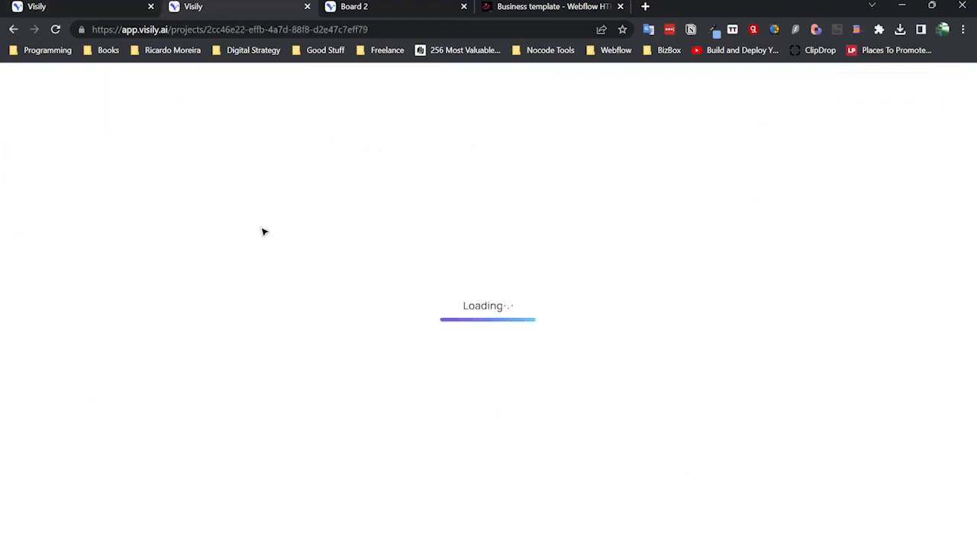
click(698, 238)
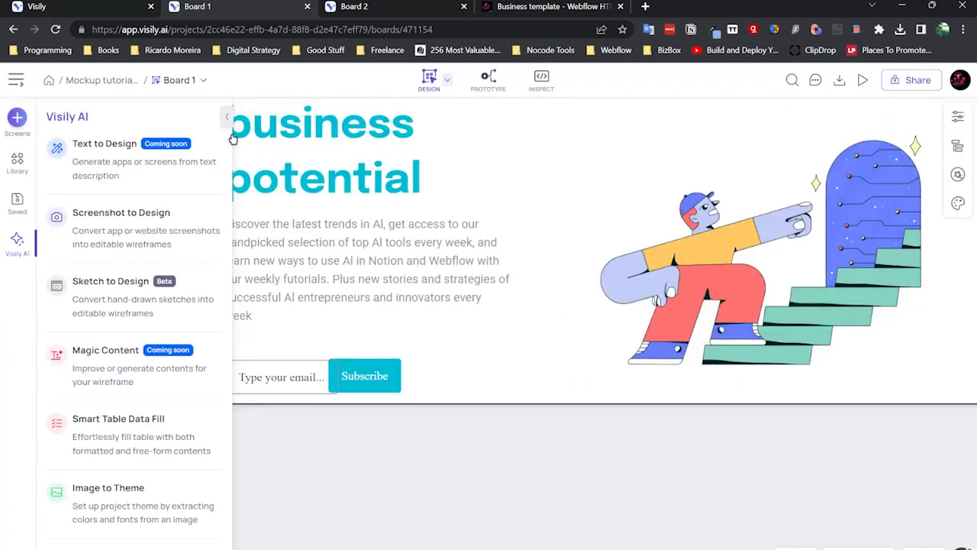
click(226, 123)
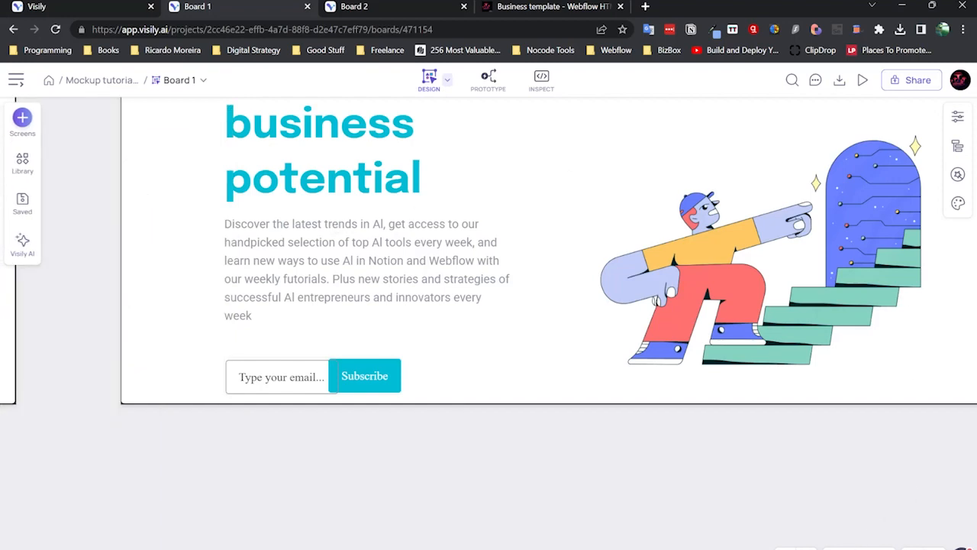
Examine the two BizBox landing page conversions on Board 1, the close match and the Visily components version
drag(600, 269, 712, 412)
drag(504, 231, 696, 275)
drag(395, 279, 731, 192)
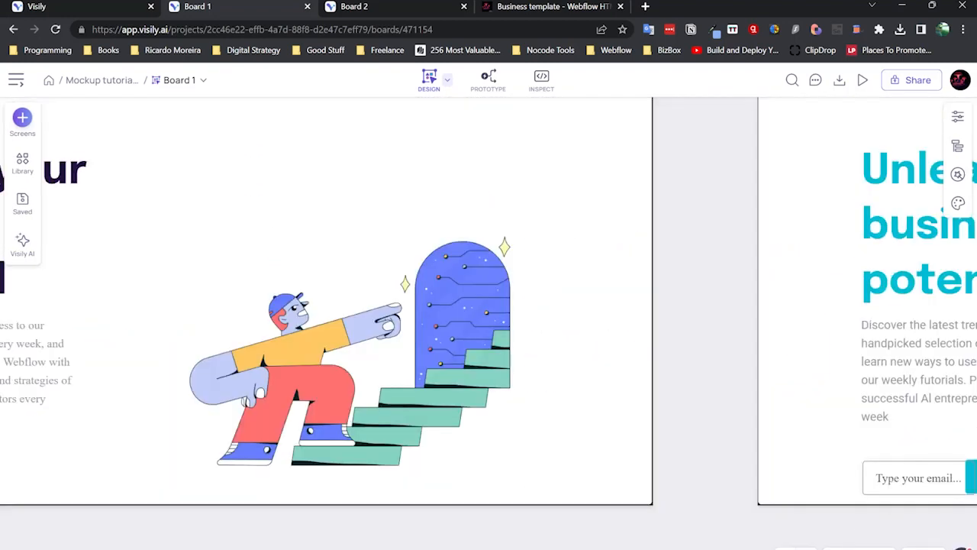
click(832, 548)
click(832, 548)
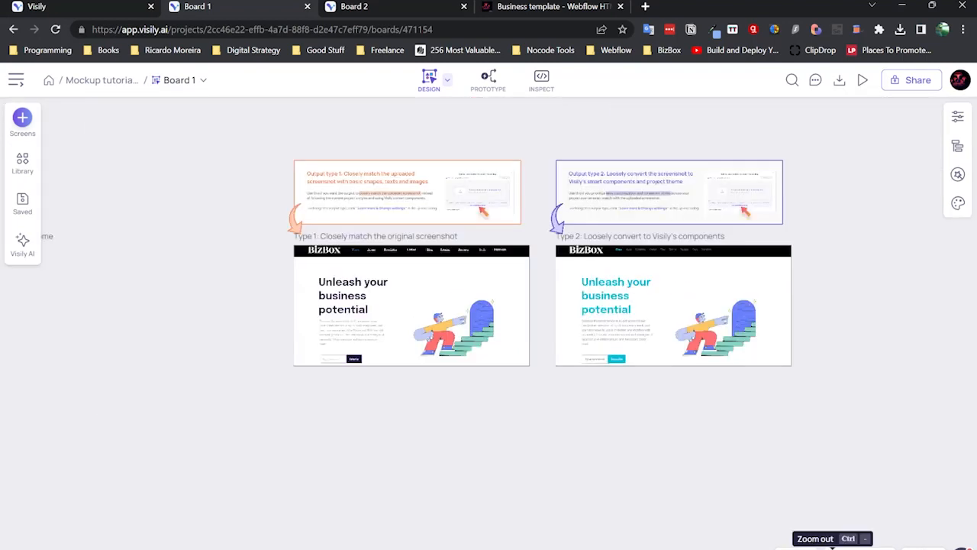
Look over the desktop and mobile template screens for Registration, Dashboard, Calendar and Settings on Board 1
drag(340, 434, 704, 308)
drag(279, 332, 700, 298)
drag(362, 334, 611, 382)
drag(388, 363, 440, 394)
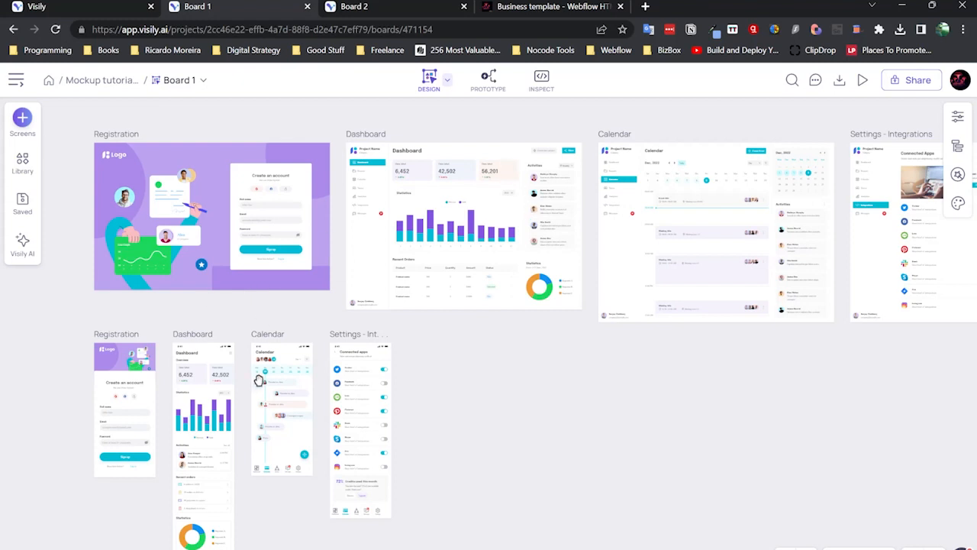
drag(534, 409, 543, 288)
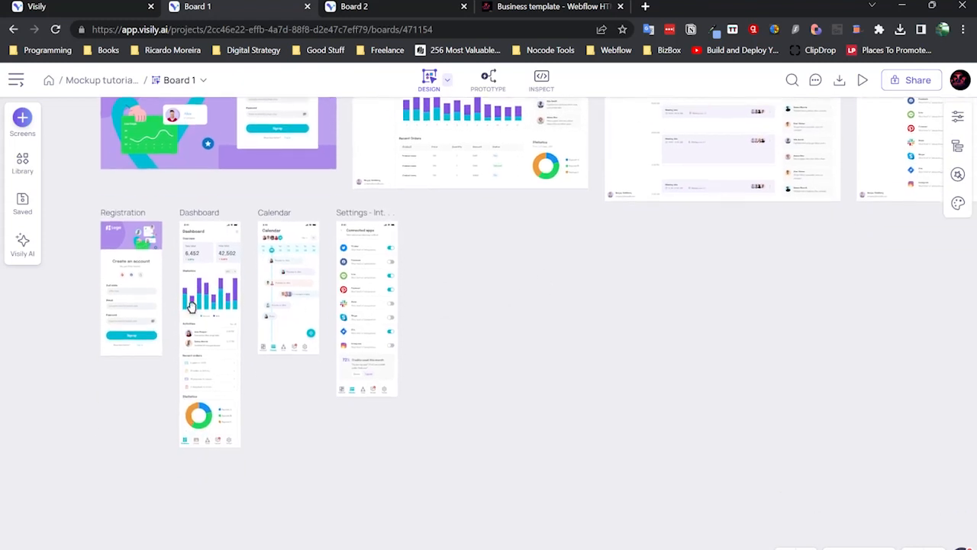
drag(478, 320, 476, 438)
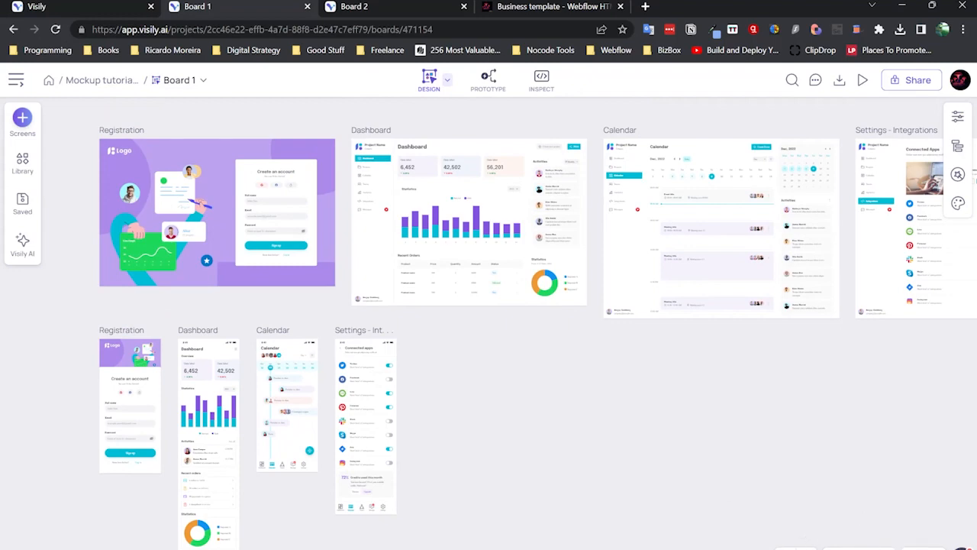
Examine the mobile Calendar and Settings - Integrations screens up close and return to the overview of the desktop screens
click(884, 548)
drag(504, 415, 697, 349)
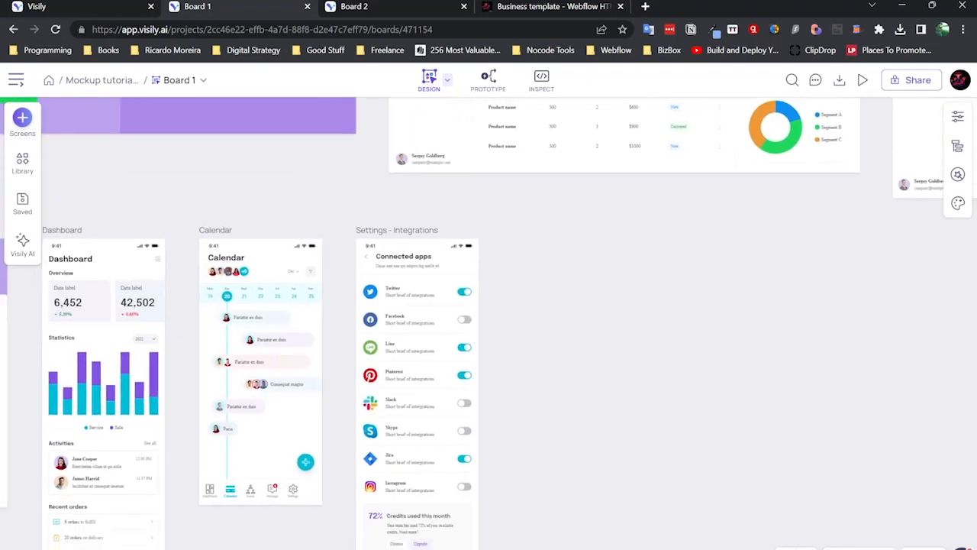
click(884, 548)
drag(597, 310, 677, 388)
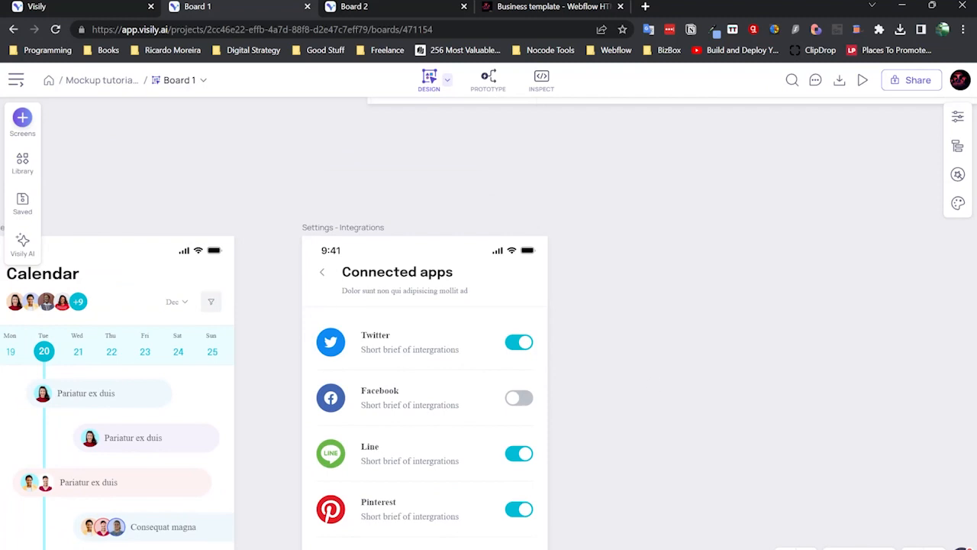
click(833, 548)
click(834, 548)
drag(671, 348, 618, 464)
scroll(583, 351, up, 5)
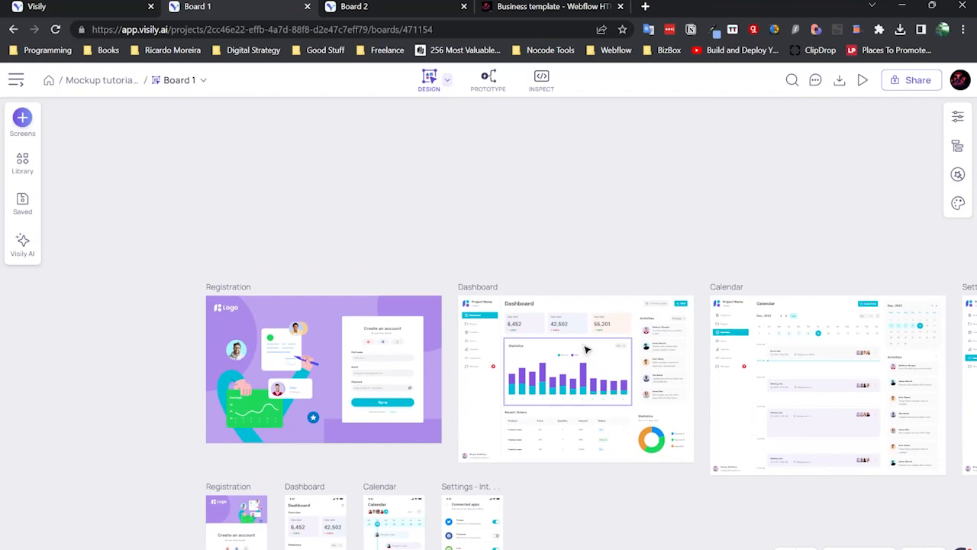
drag(649, 227, 700, 176)
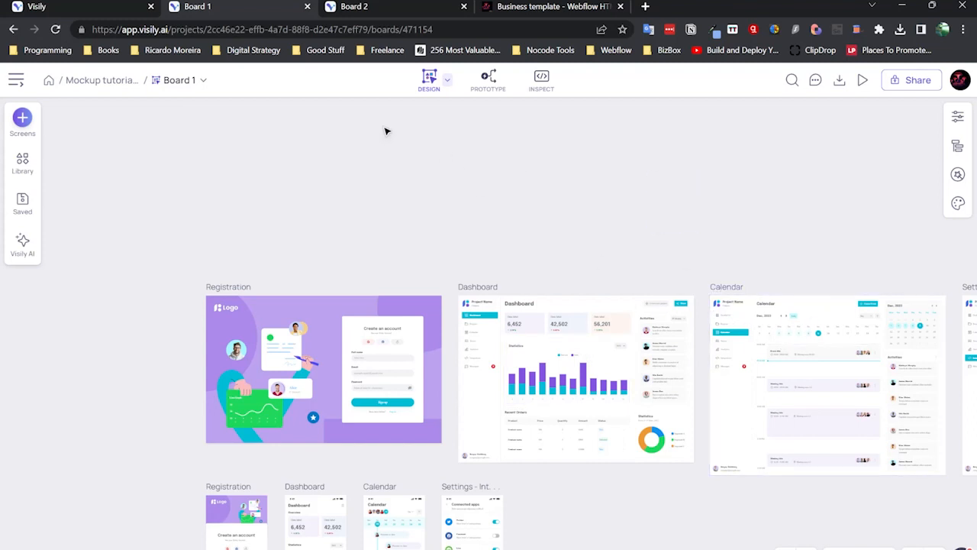
Start adding a screen converted from a screenshot and view the previously uploaded screenshots
click(22, 117)
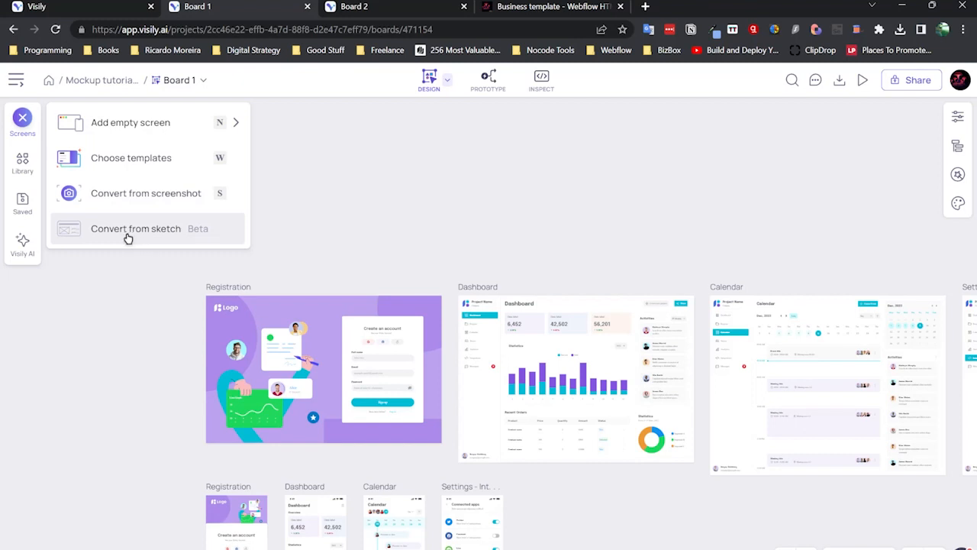
click(137, 206)
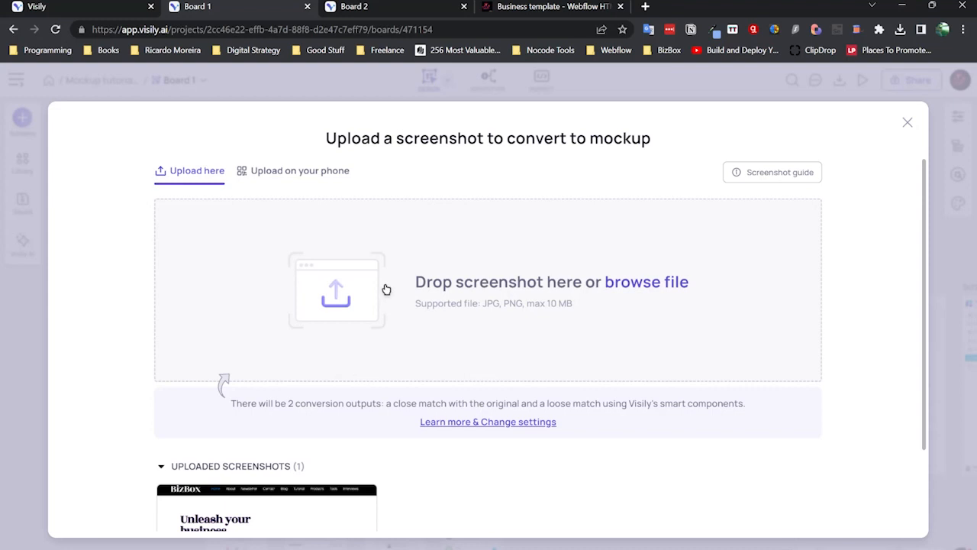
scroll(586, 402, down, 2)
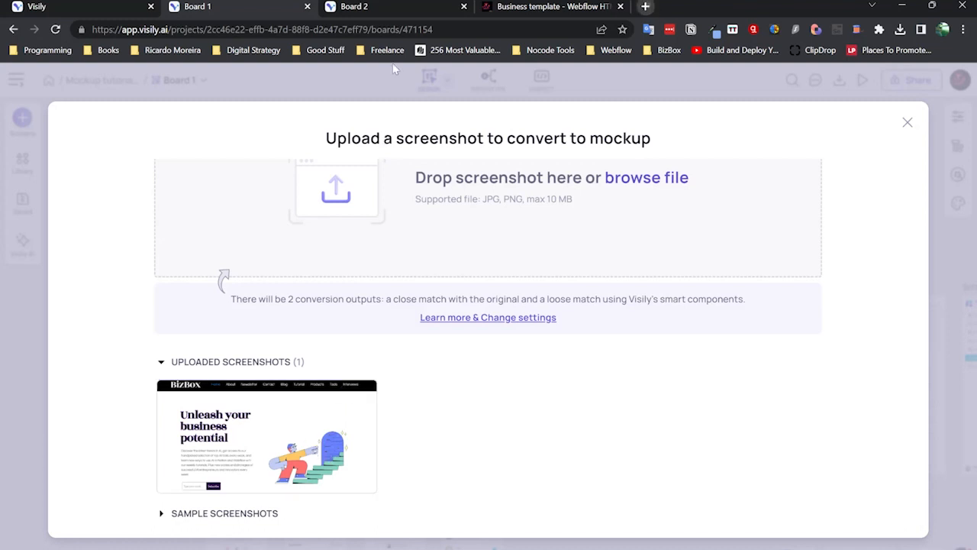
Look up "stripe" in a new browser tab and open the Stripe homepage
key(ctrl+t)
text(stripe)
key(Return)
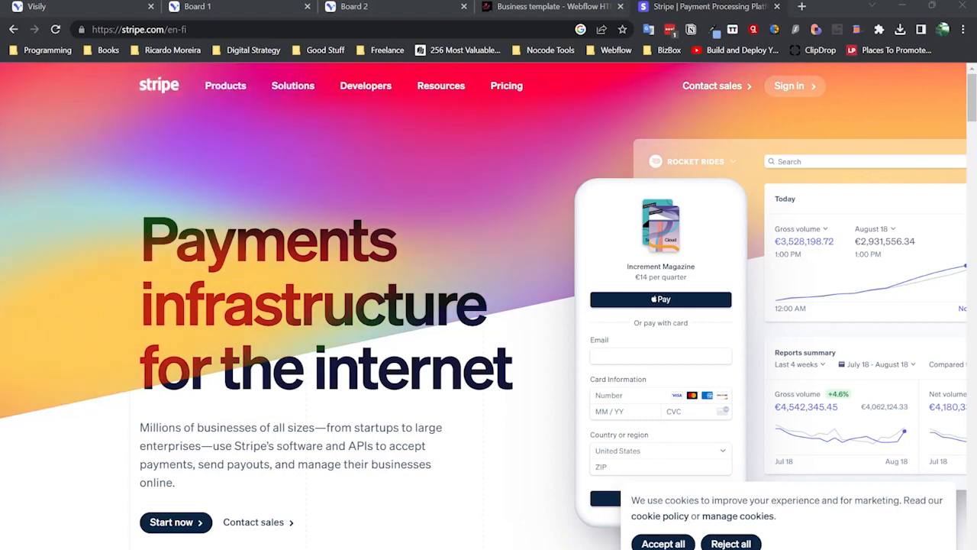
Return to Board 1 and paste the Stripe homepage screenshot into the upload dialog to convert it to a mockup
click(402, 8)
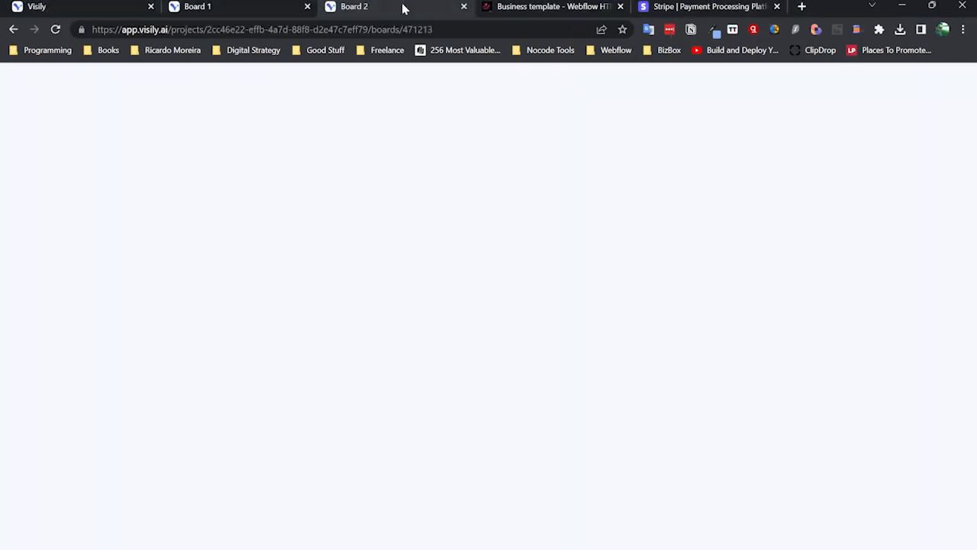
click(235, 5)
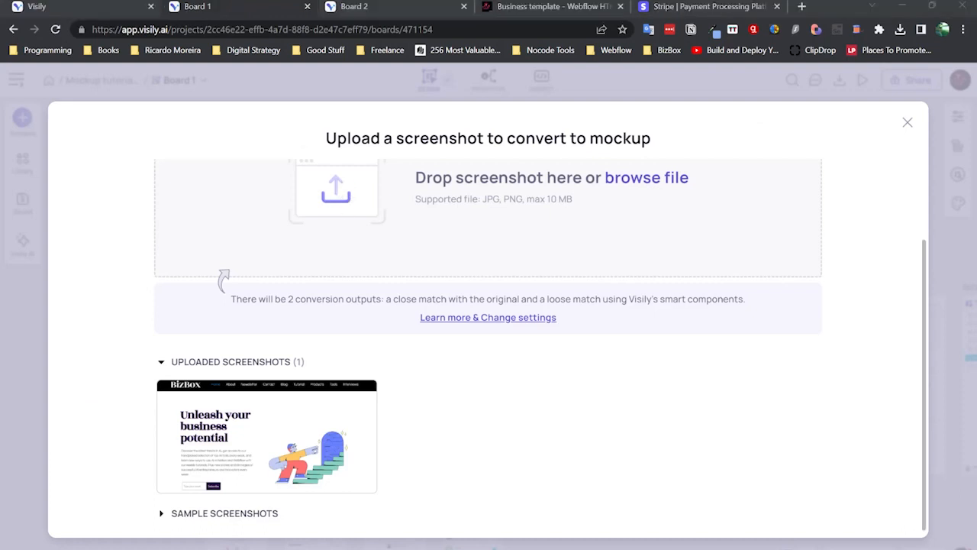
key(ctrl+v)
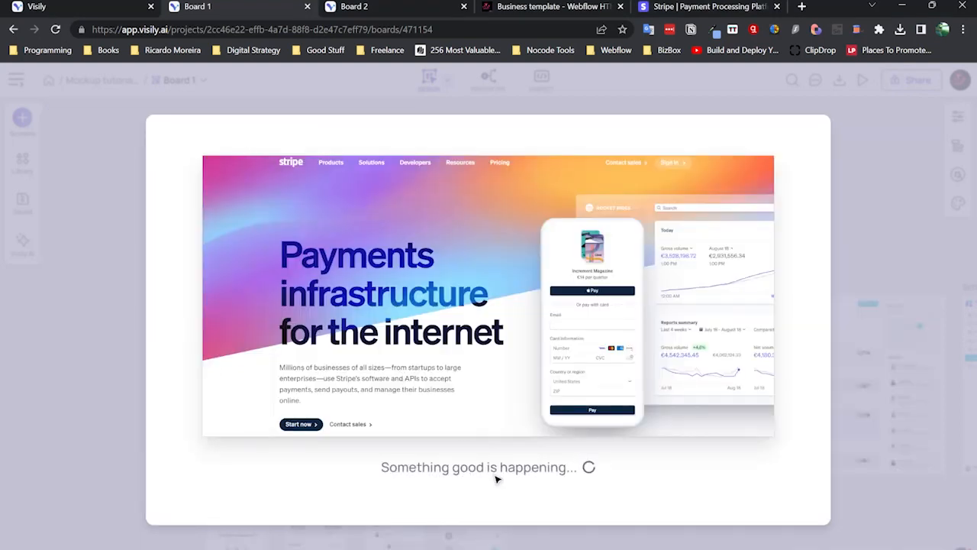
Switch to Board 2, dismiss the export settings and reopen the library of elements
click(398, 9)
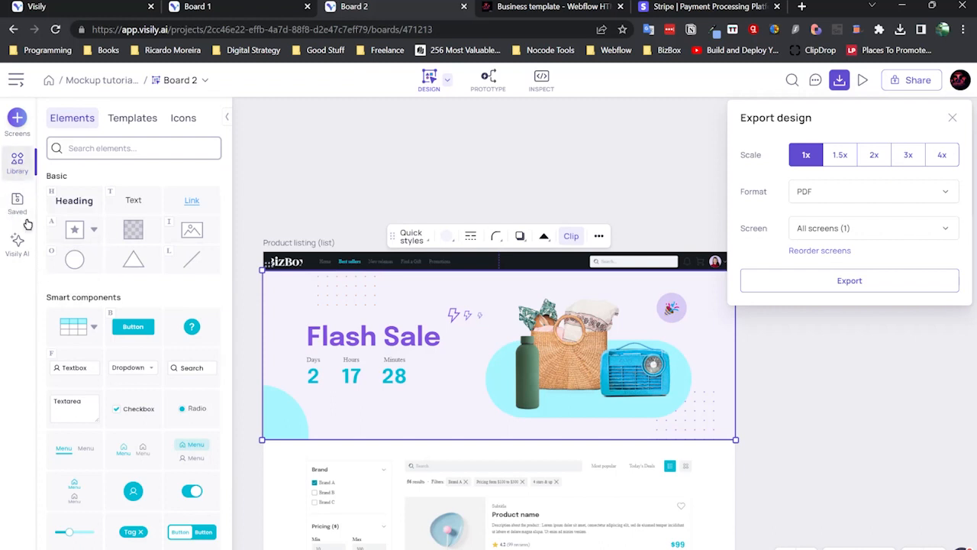
click(16, 160)
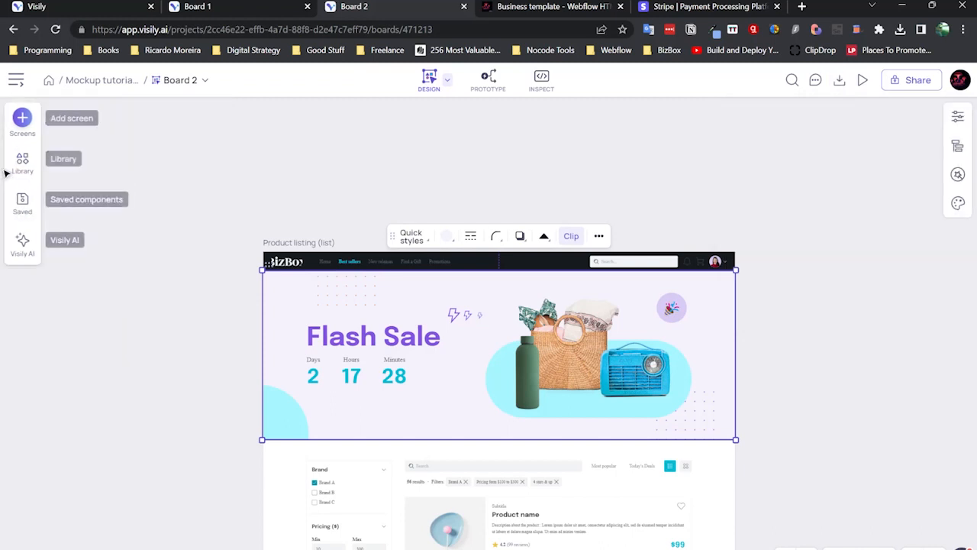
click(16, 166)
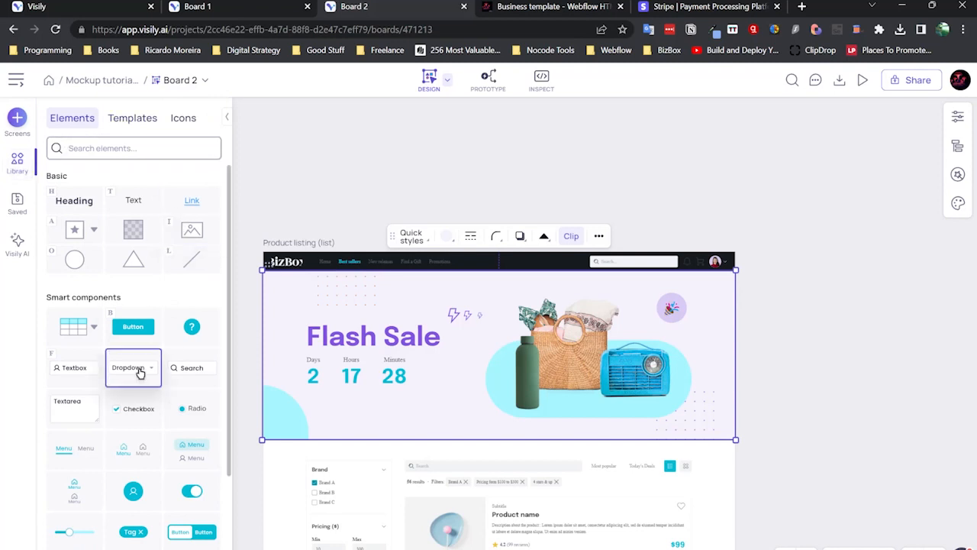
Add a Sidebar menu component below the Locations filter on the product listing and check the first menu item's state options
scroll(206, 375, down, 1)
scroll(412, 438, down, 1)
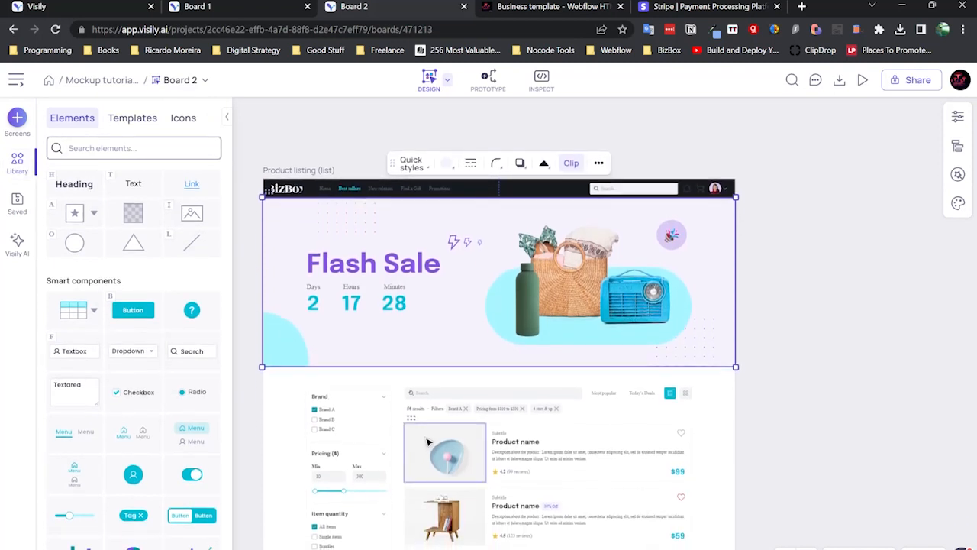
scroll(421, 388, down, 3)
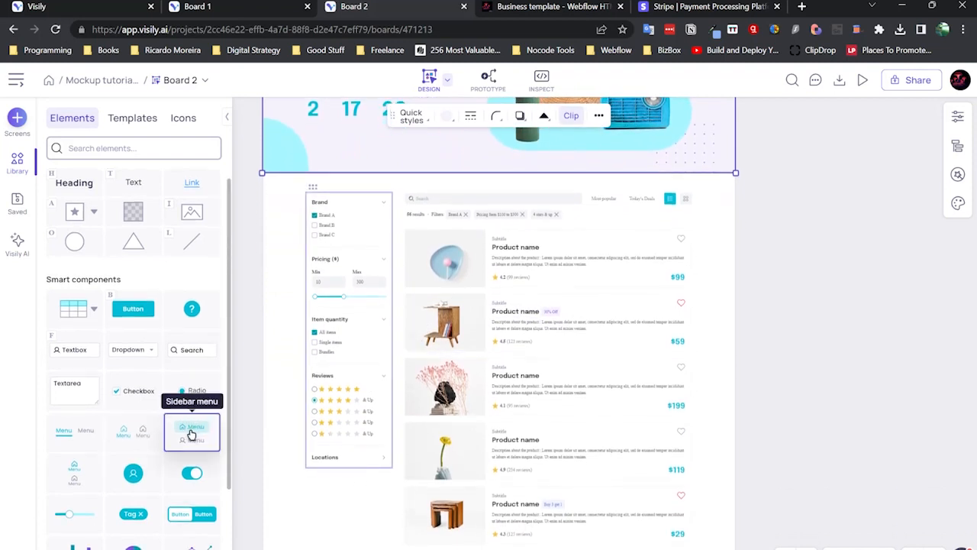
drag(200, 445, 313, 498)
scroll(465, 481, down, 2)
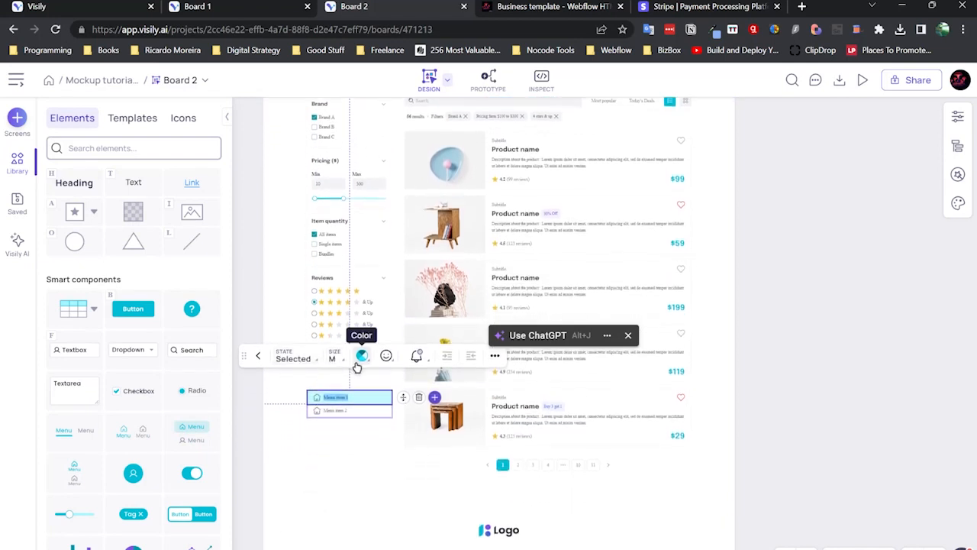
click(296, 359)
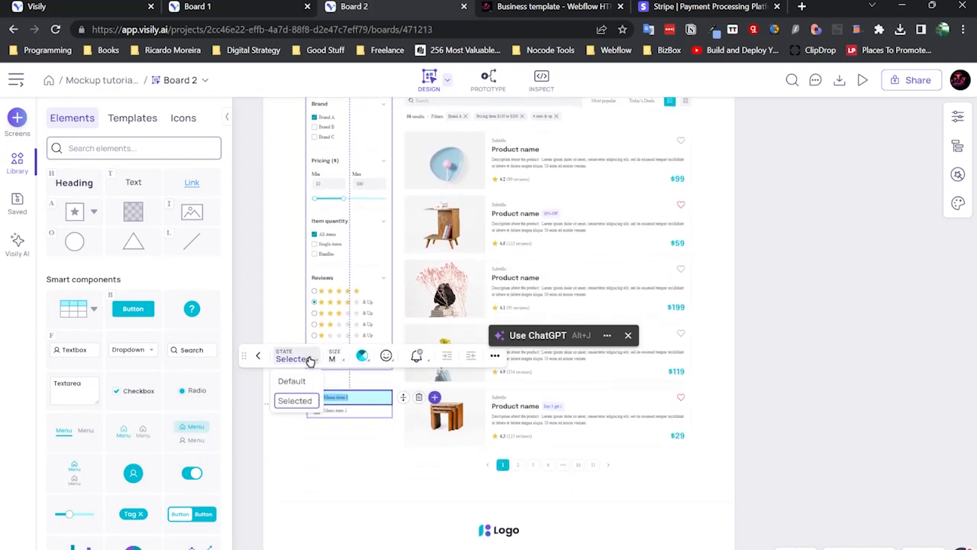
click(329, 433)
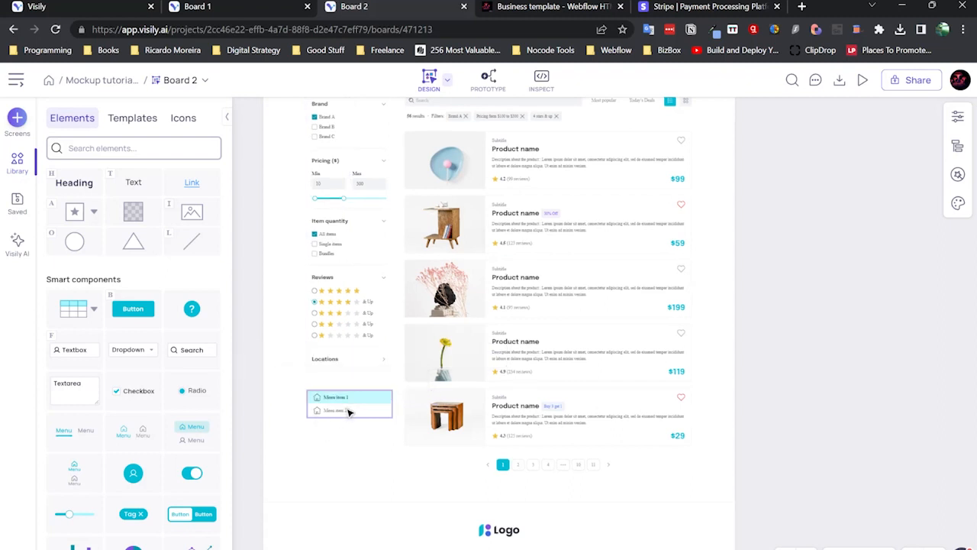
Change the sidebar menu's style from the filled overlay to the variant with a vertical bar at the selected item's right edge
click(325, 403)
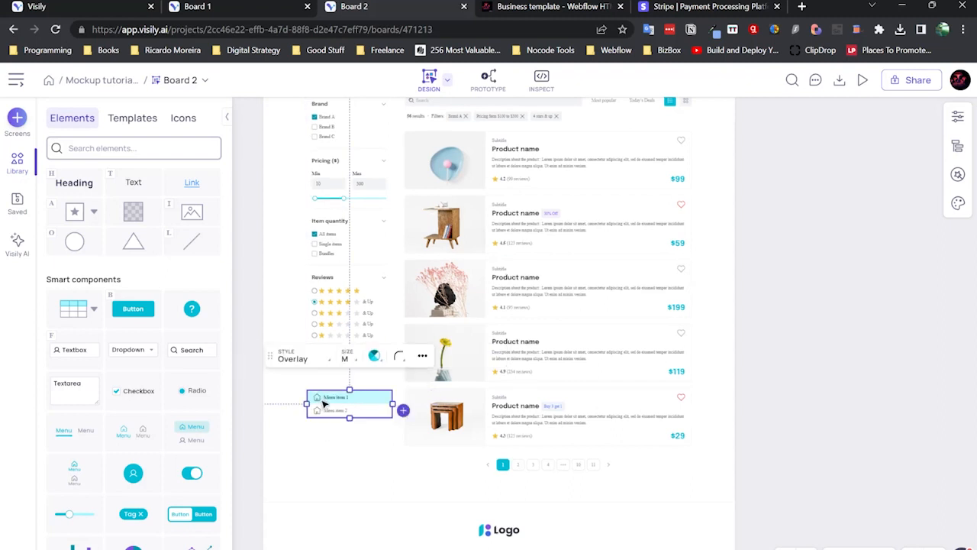
click(328, 363)
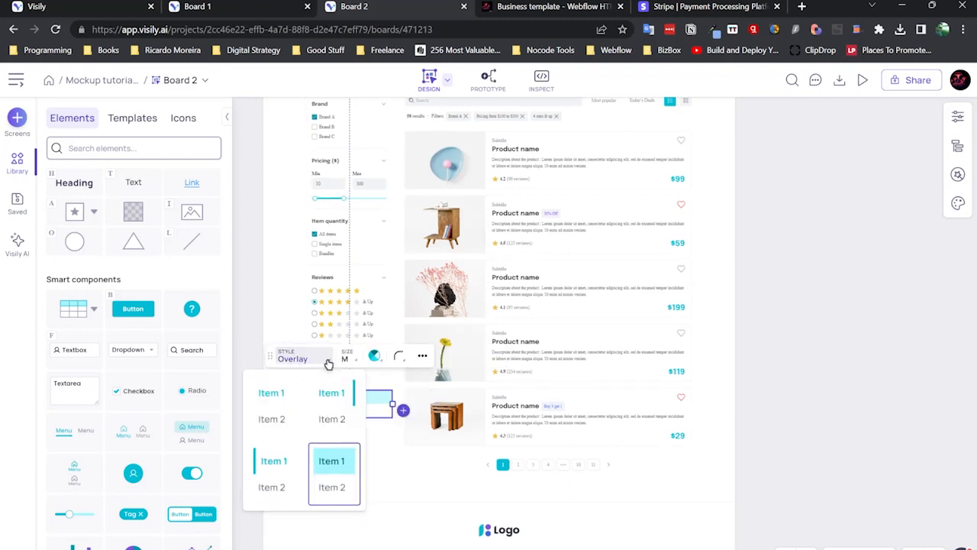
click(331, 398)
mouse_move(331, 399)
mouse_down()
mouse_move(329, 374)
mouse_move(336, 402)
mouse_up()
click(358, 424)
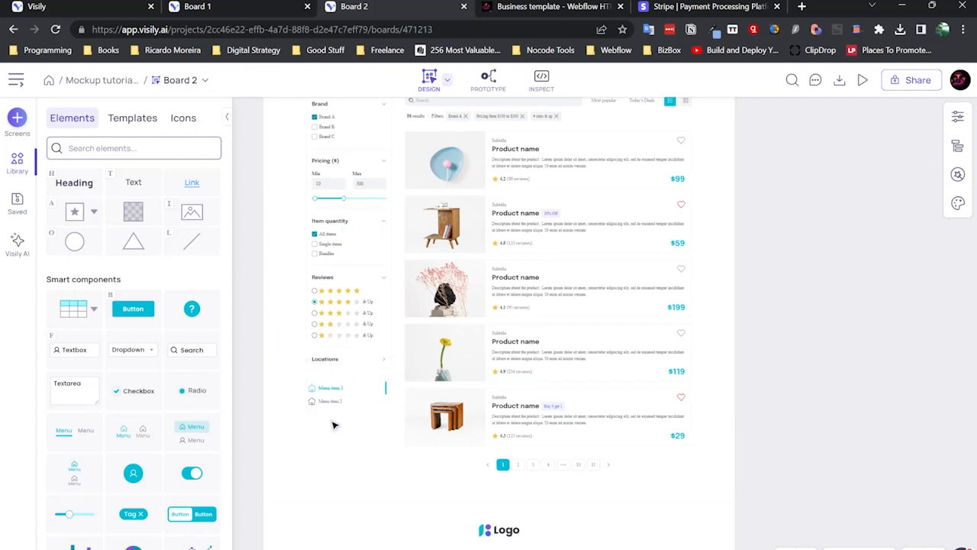
Add the Secondary header template from Menus & Navigations just above the product list's pagination and dismiss the containers introduction
scroll(321, 396, up, 2)
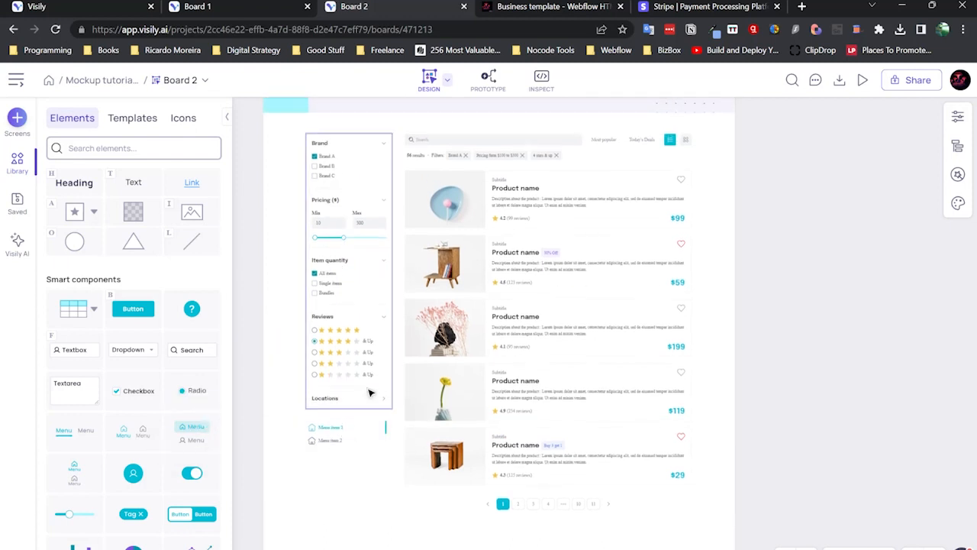
click(132, 117)
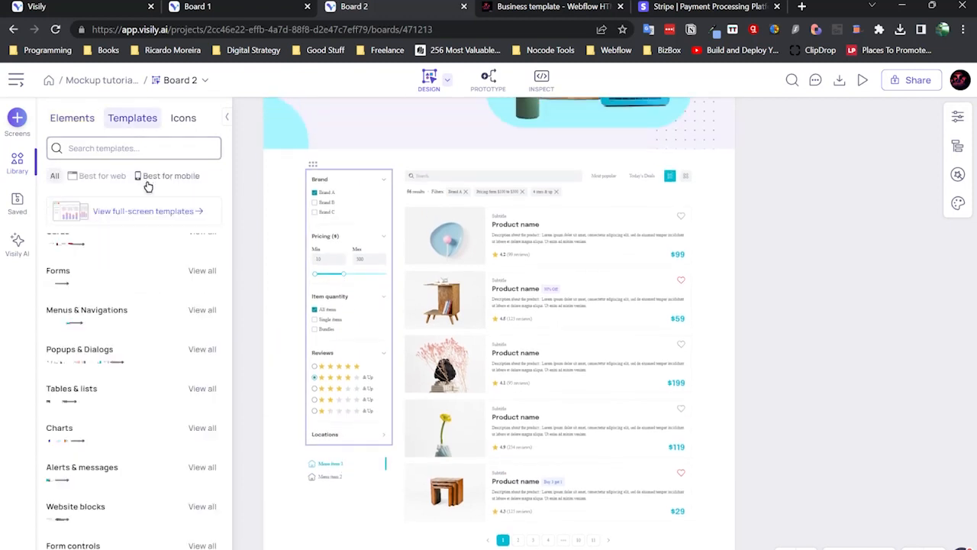
scroll(153, 351, down, 3)
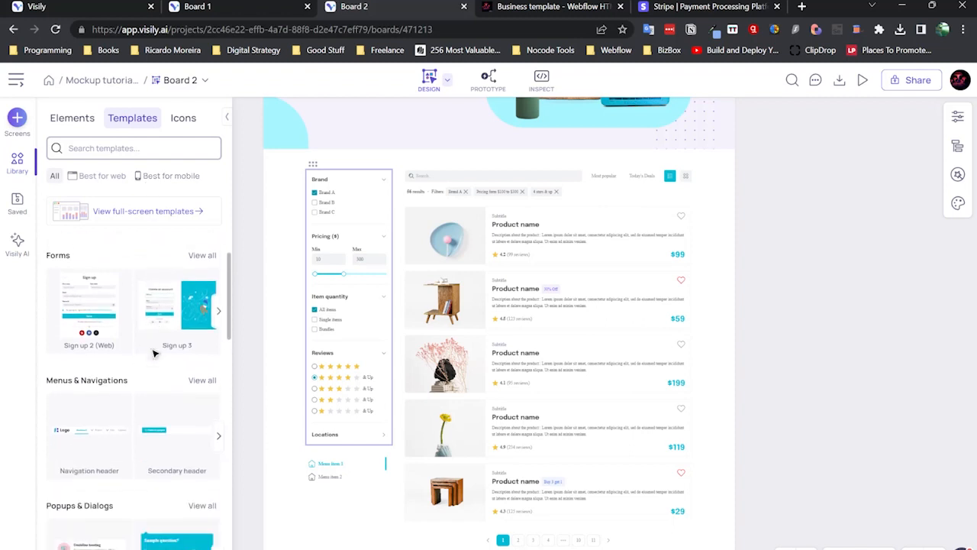
mouse_move(212, 377)
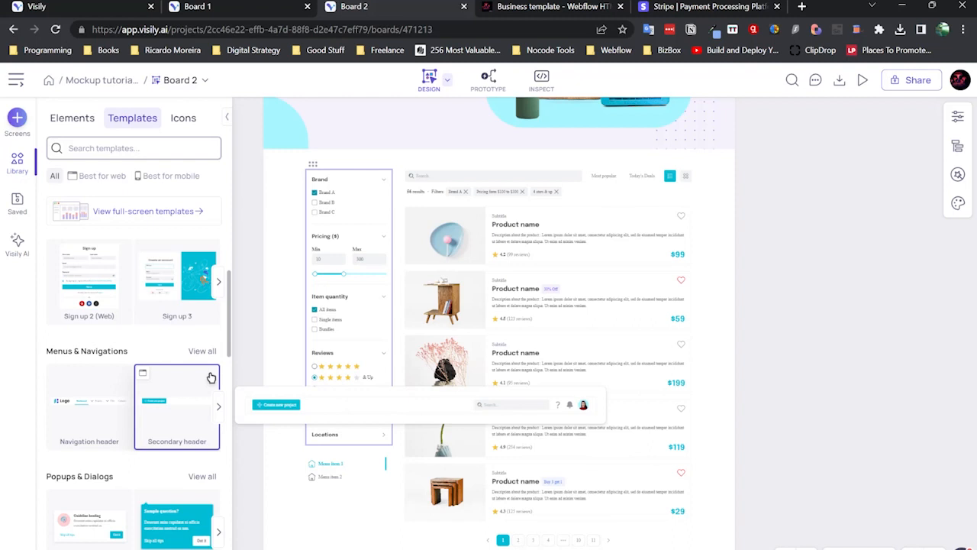
scroll(166, 358, down, 2)
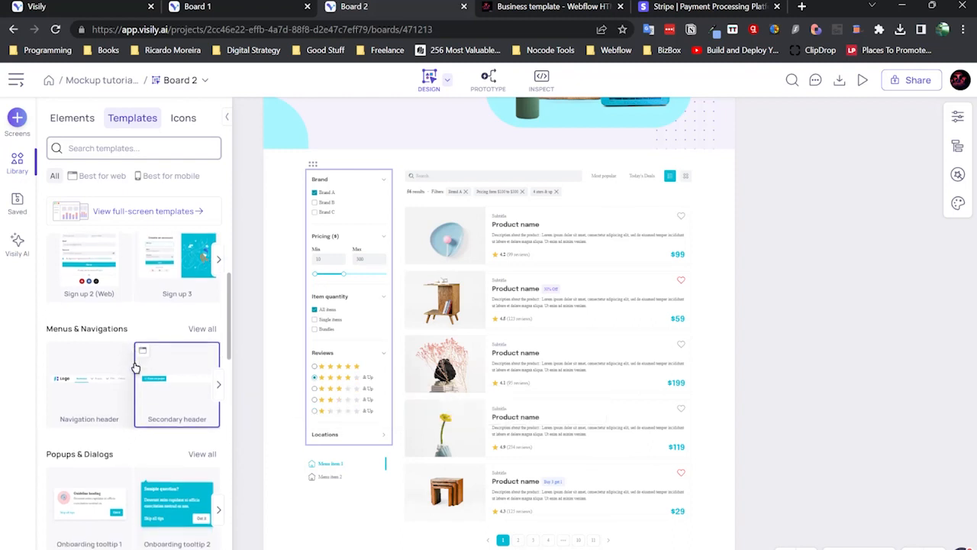
drag(166, 355, 348, 516)
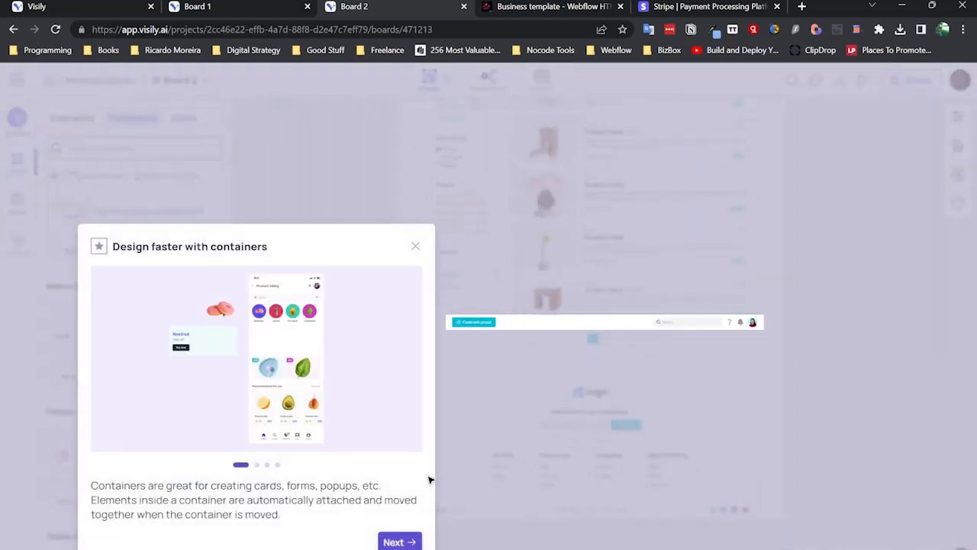
click(415, 248)
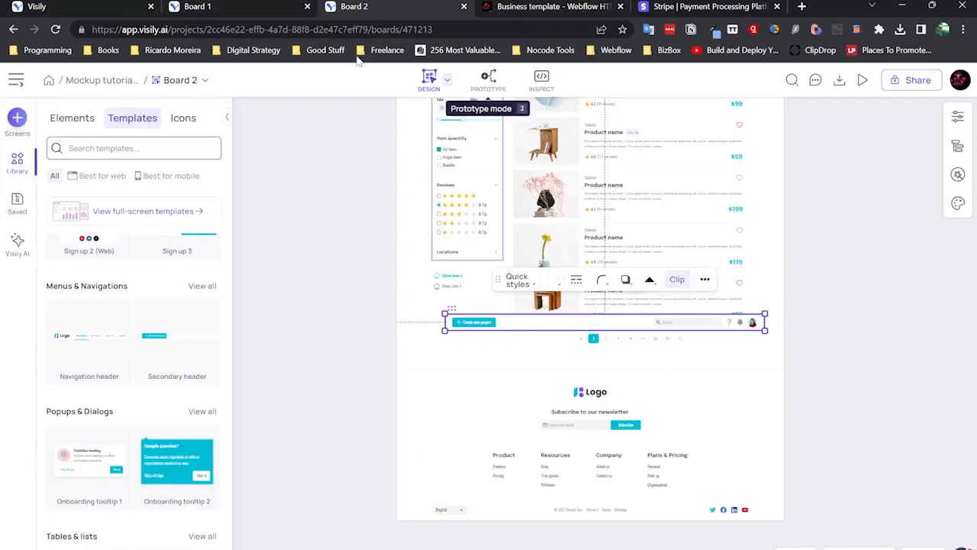
Switch to Board 1 and inspect the payment card and "Payments" heading in the closely matched Stripe conversion
click(277, 5)
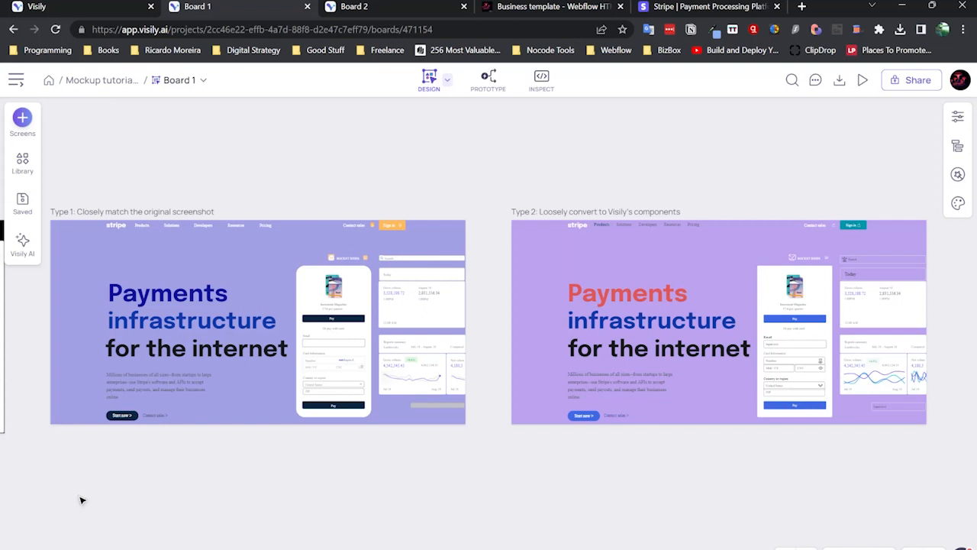
click(310, 365)
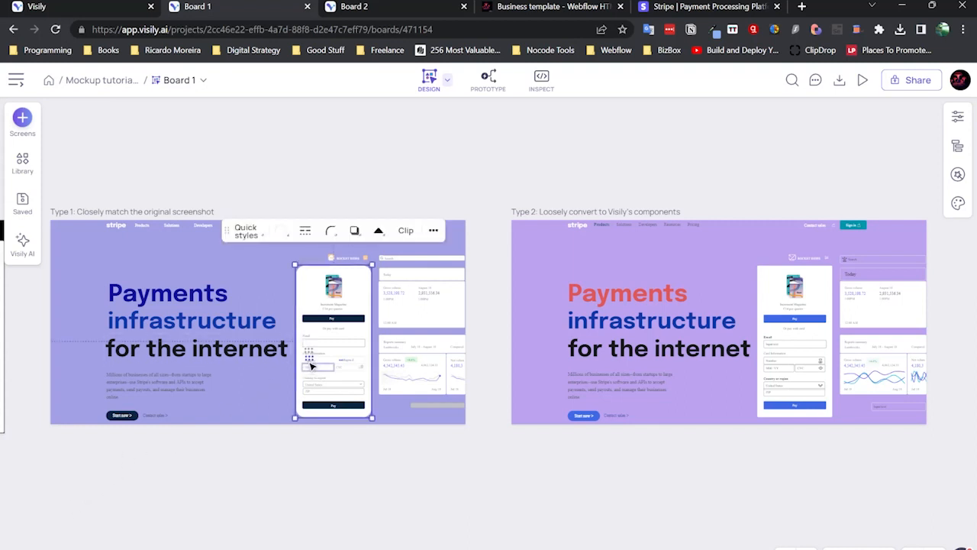
click(256, 292)
click(221, 290)
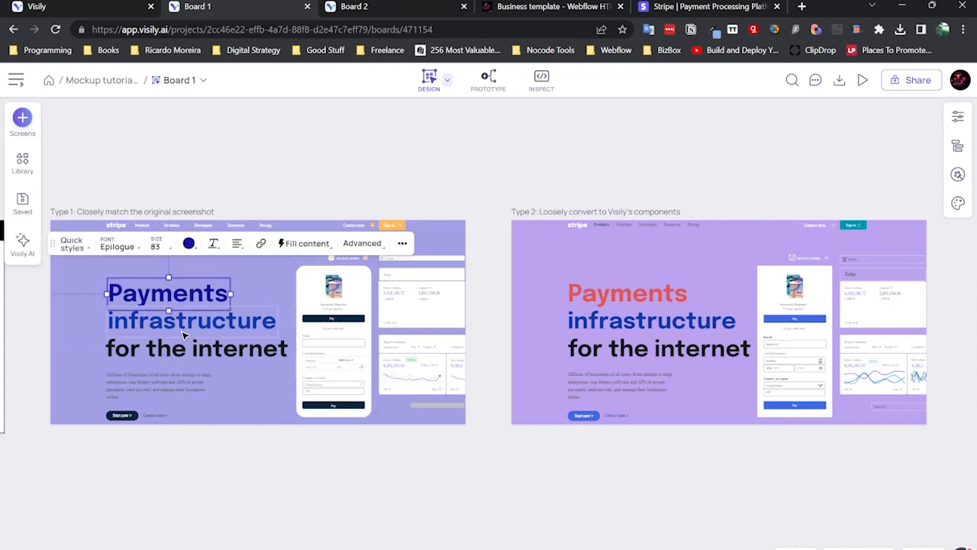
click(259, 308)
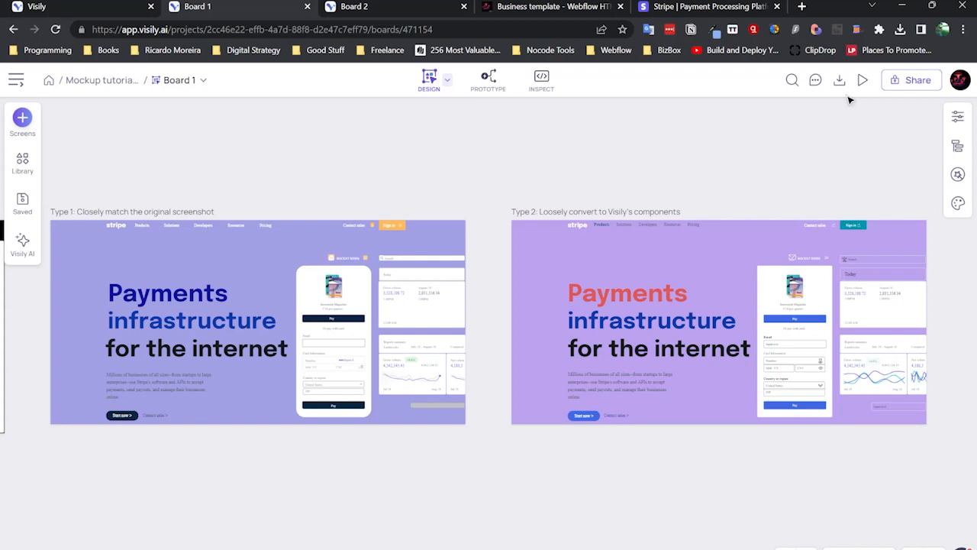
Review Board 1's layers and the export format options, then close both without exporting
click(956, 152)
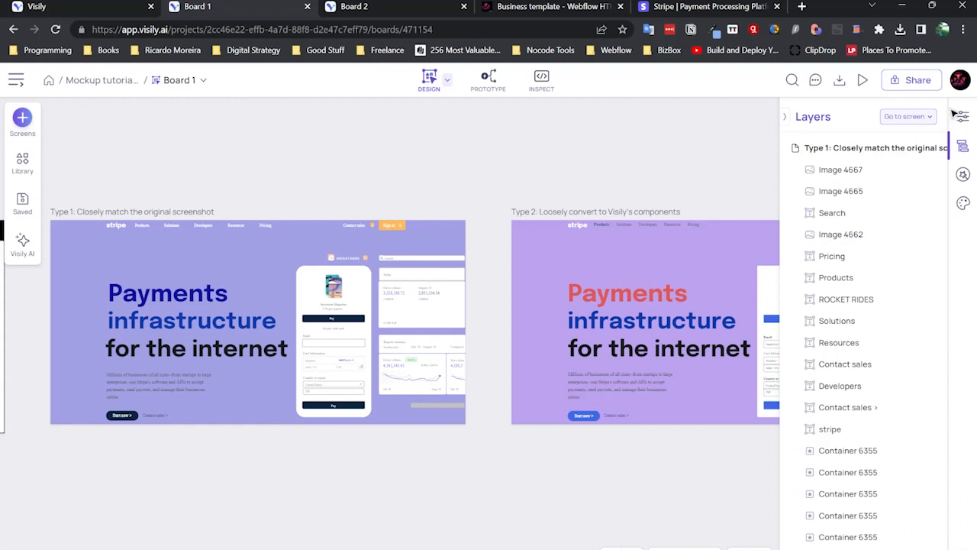
click(839, 80)
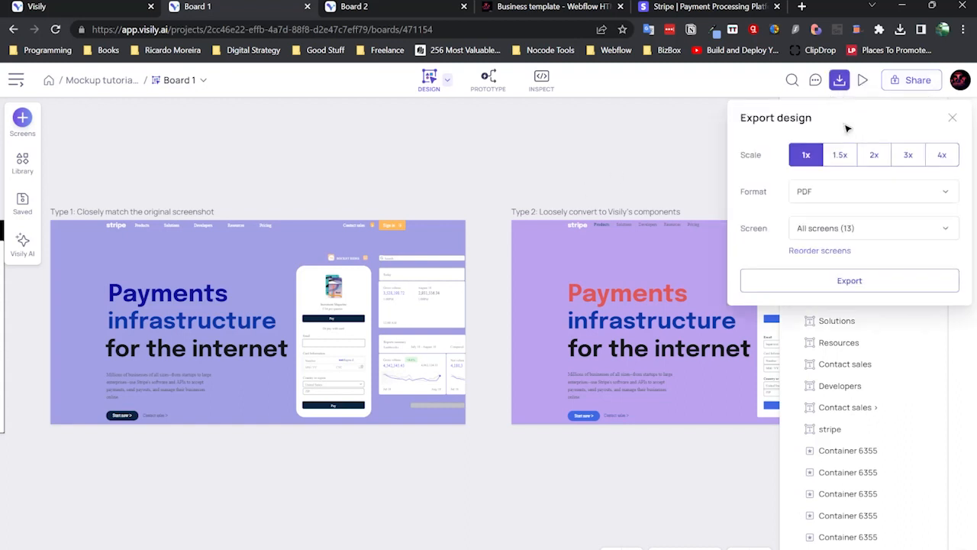
click(862, 192)
click(595, 169)
click(952, 118)
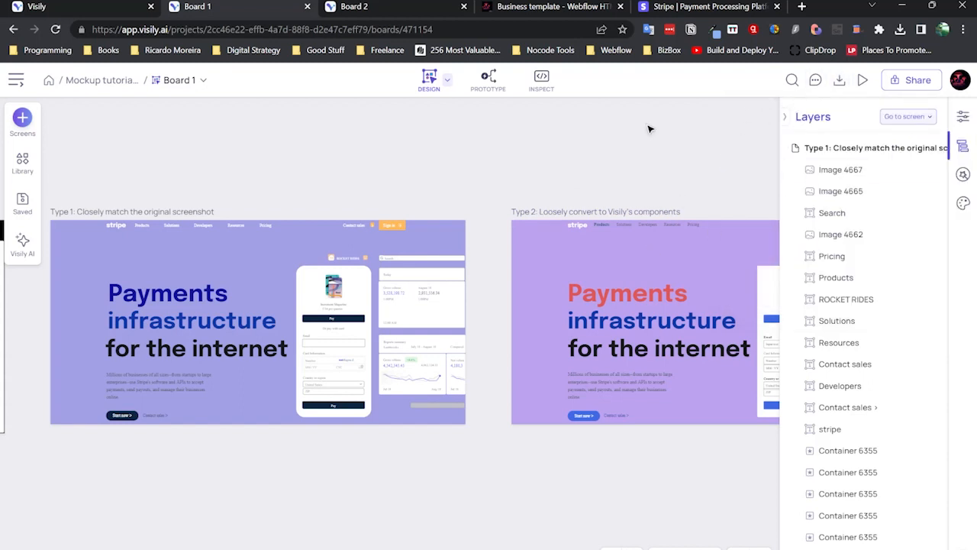
click(786, 121)
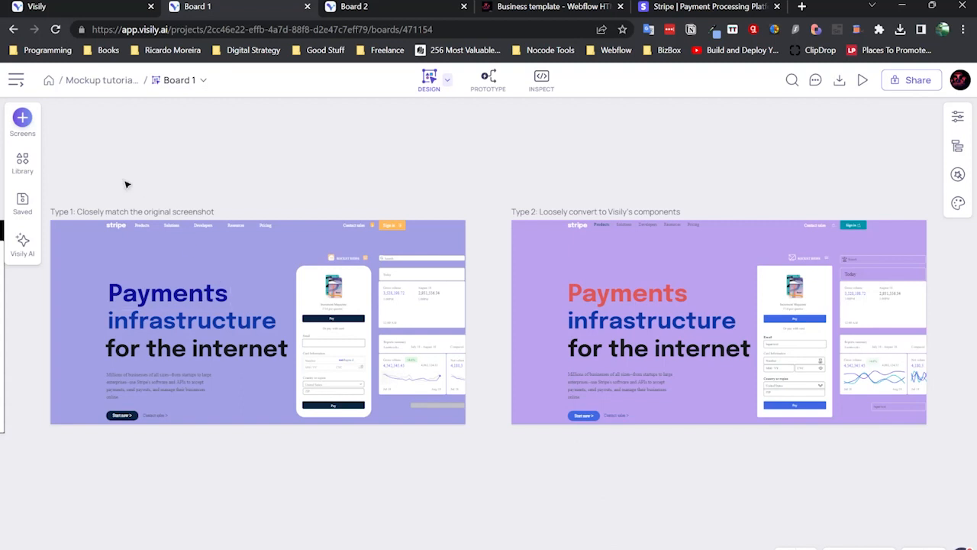
Open the workspace navigation listing the project's boards
click(16, 80)
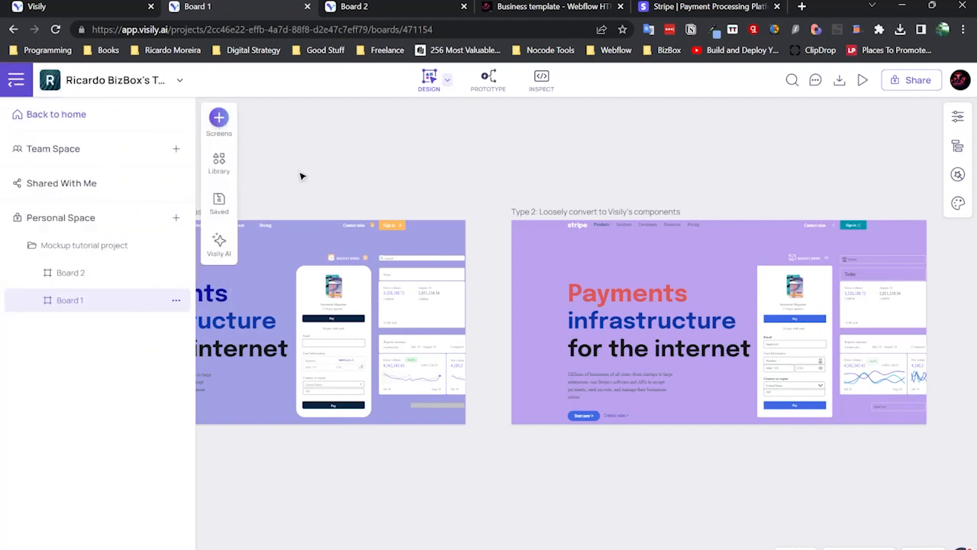